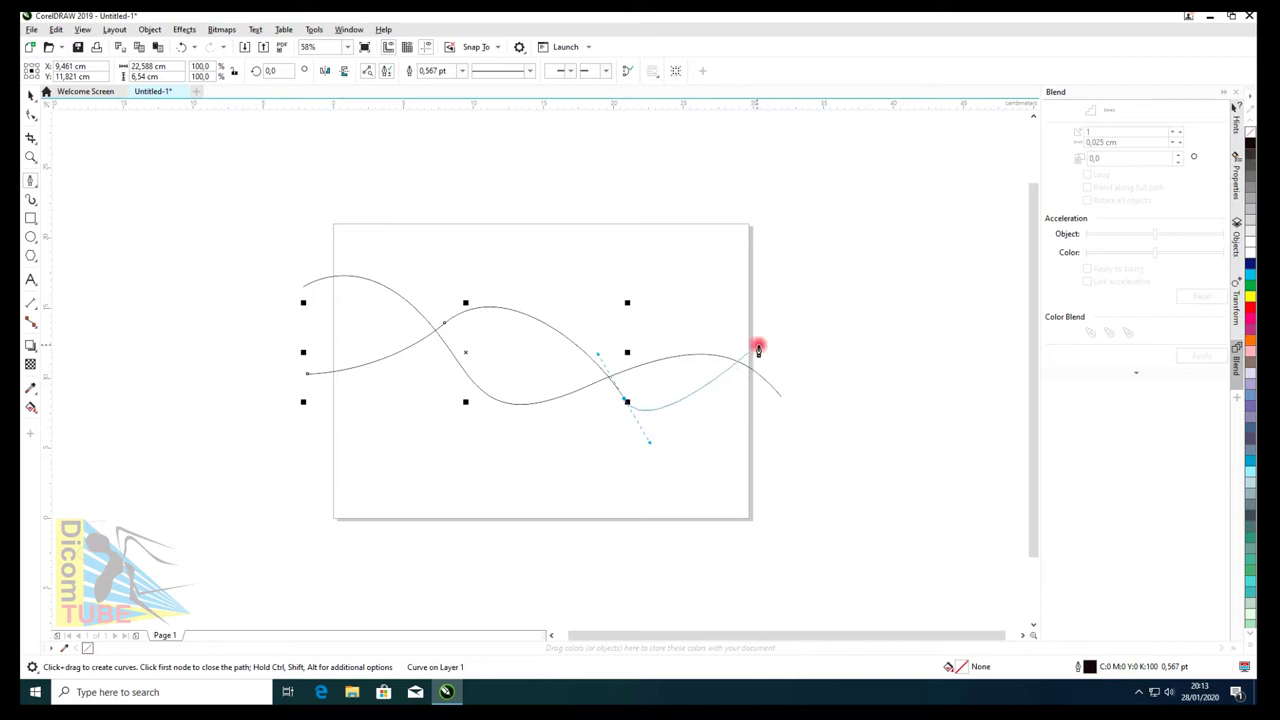
Finish the second wavy curve with an end point just beyond the page's right edge.
drag(765, 320, 819, 308)
key(Escape)
click(32, 93)
Set the outline width of both wavy curves to 1.5 pt.
drag(207, 220, 814, 443)
click(577, 80)
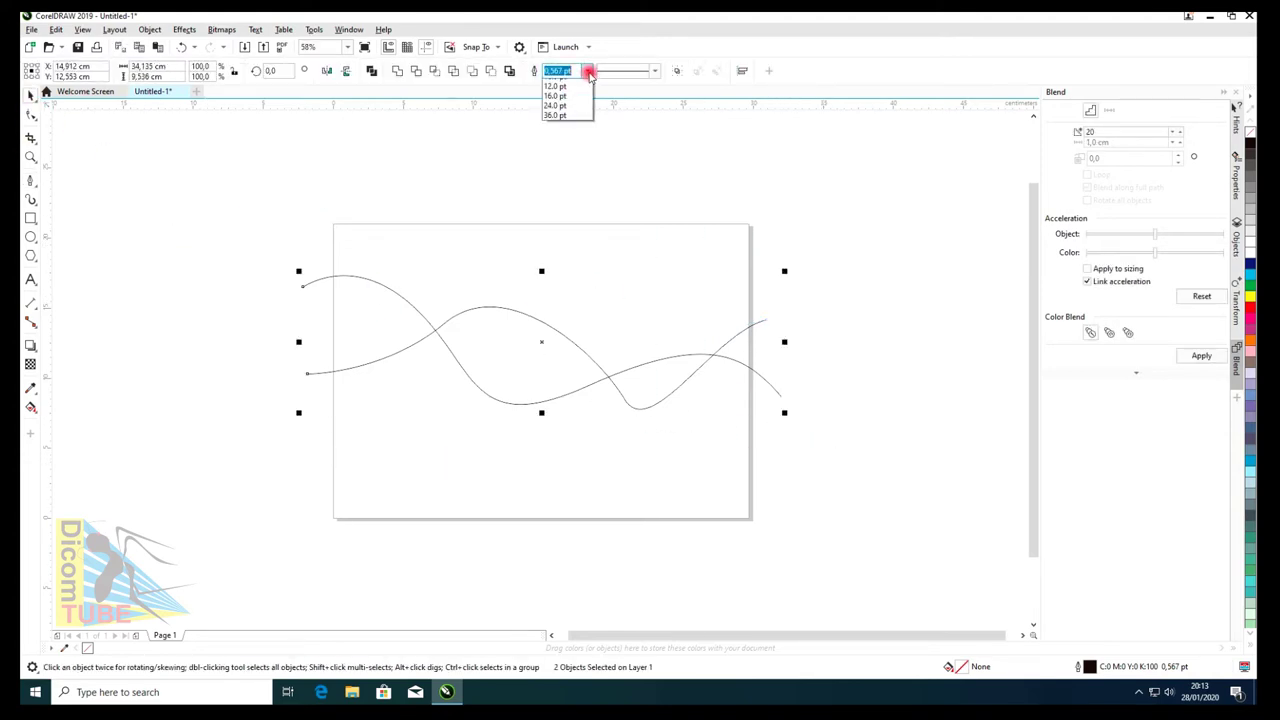
click(553, 133)
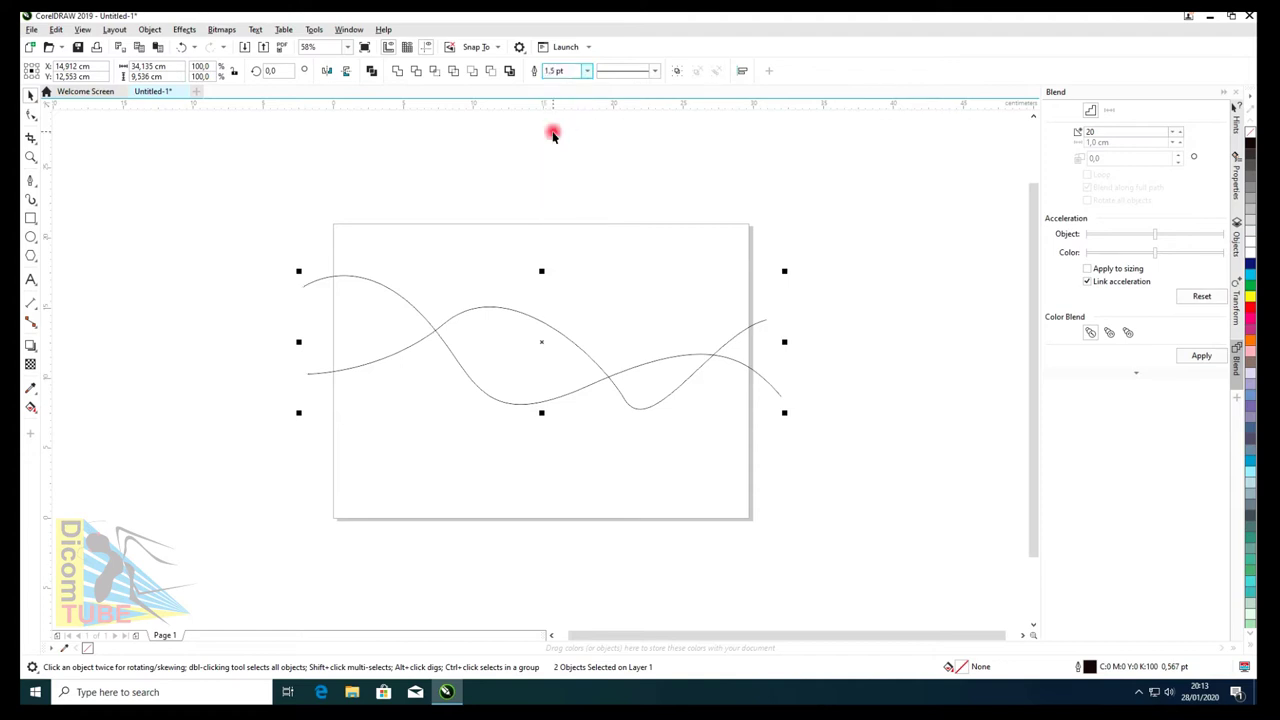
click(590, 71)
click(592, 71)
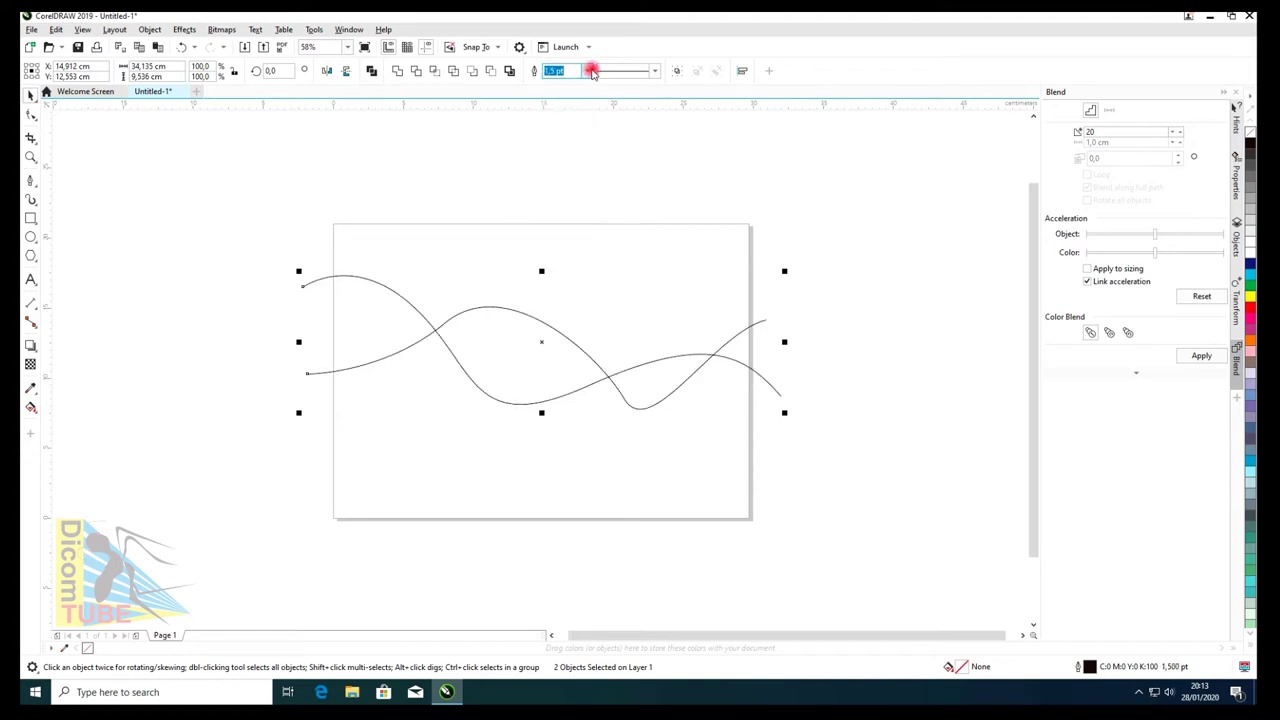
Blend the two wavy curves using 25 steps.
drag(223, 214, 887, 455)
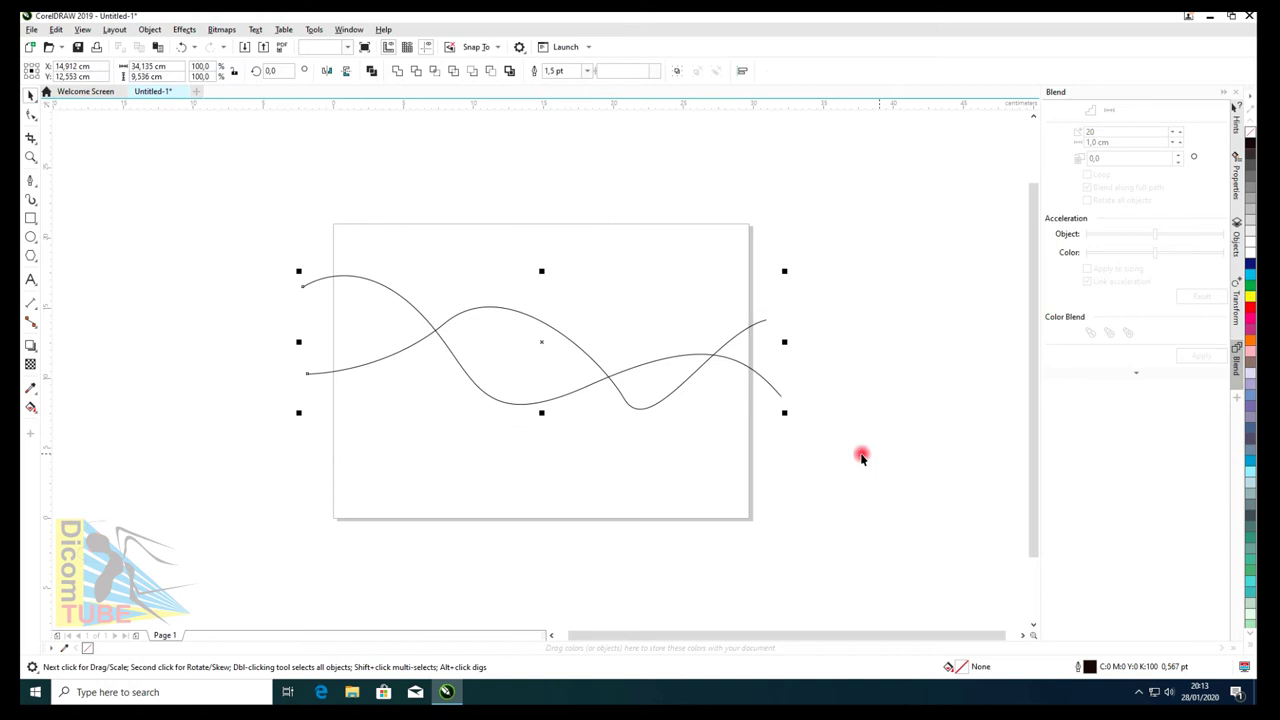
click(184, 30)
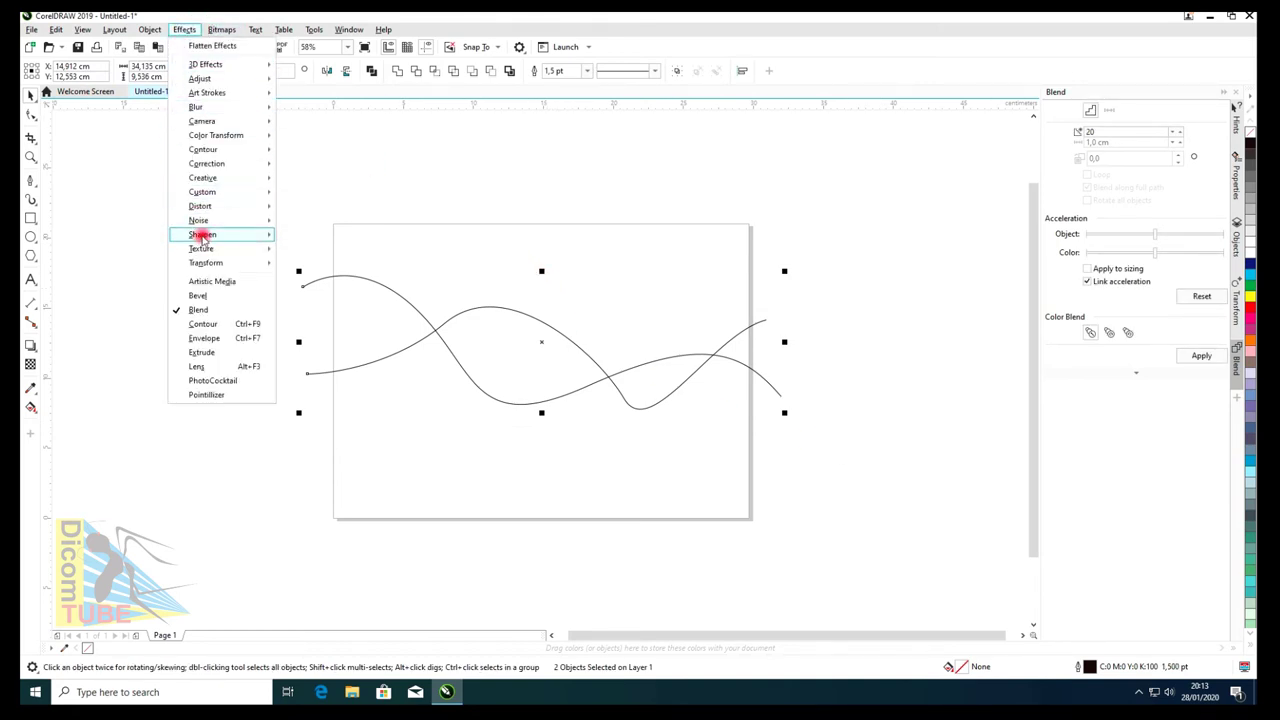
mouse_move(201, 236)
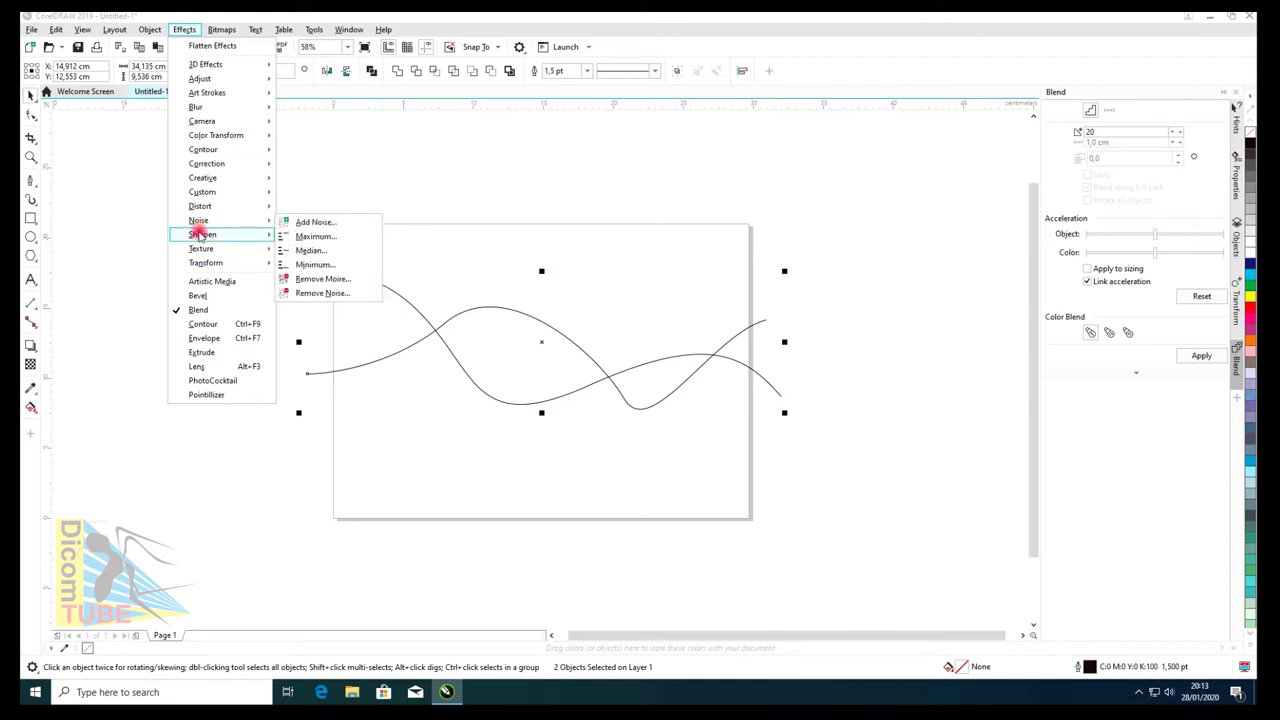
click(197, 310)
click(221, 29)
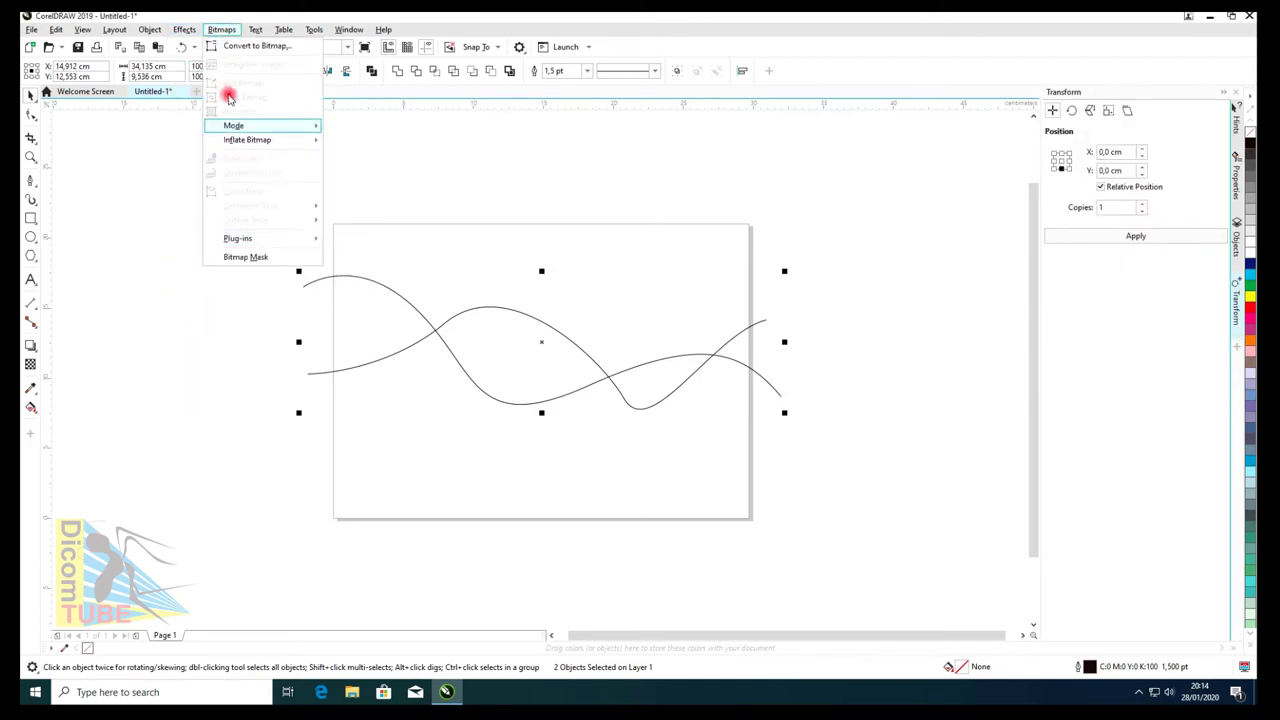
mouse_move(184, 29)
click(195, 310)
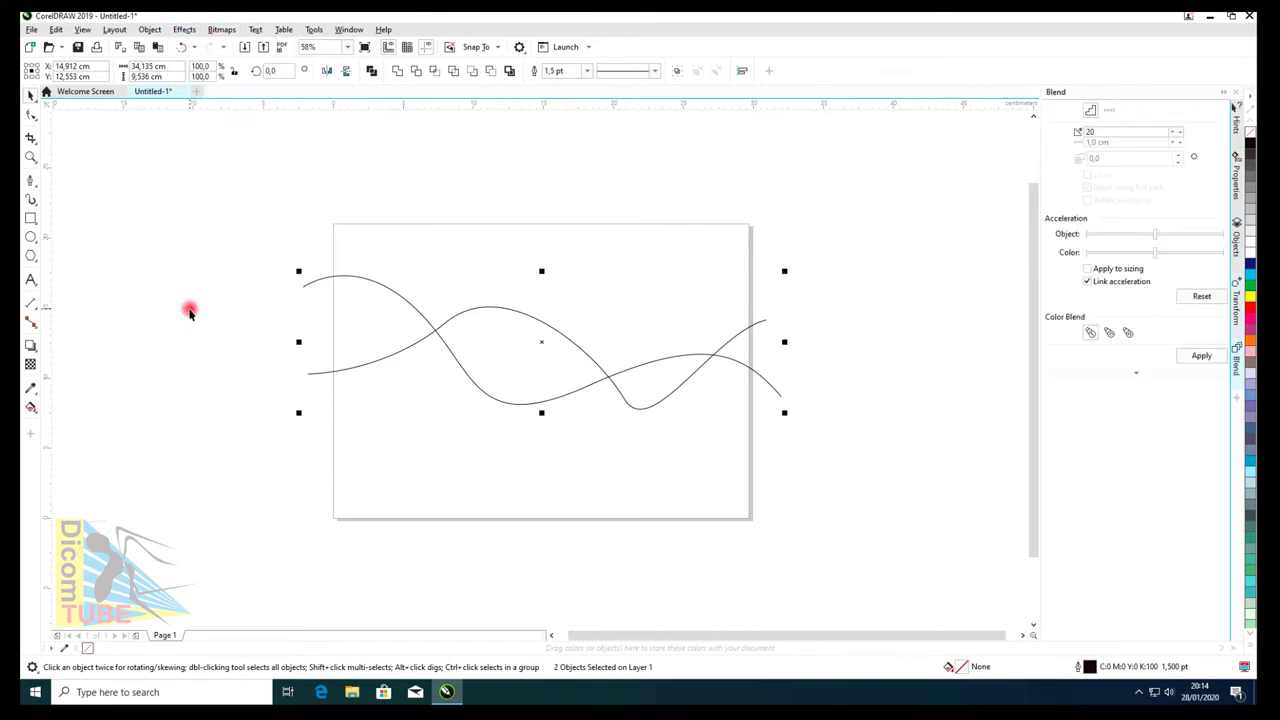
click(1090, 132)
key(BackSpace)
text(5)
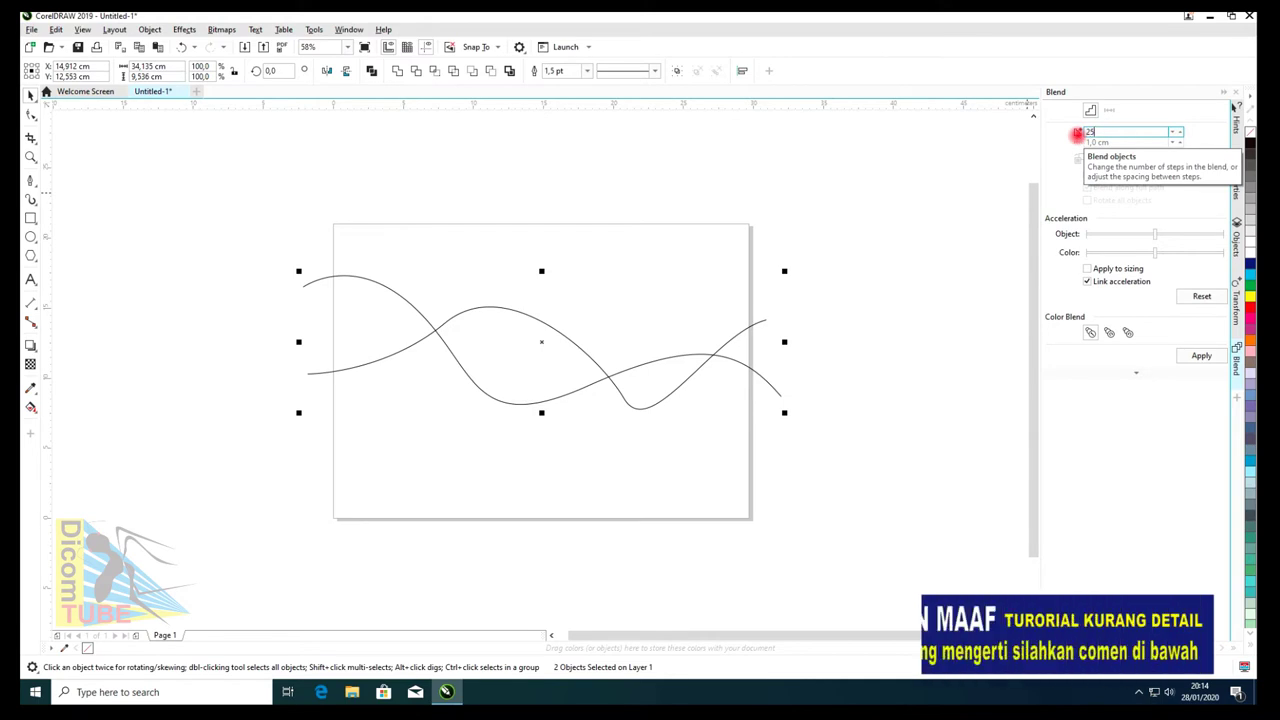
click(1200, 357)
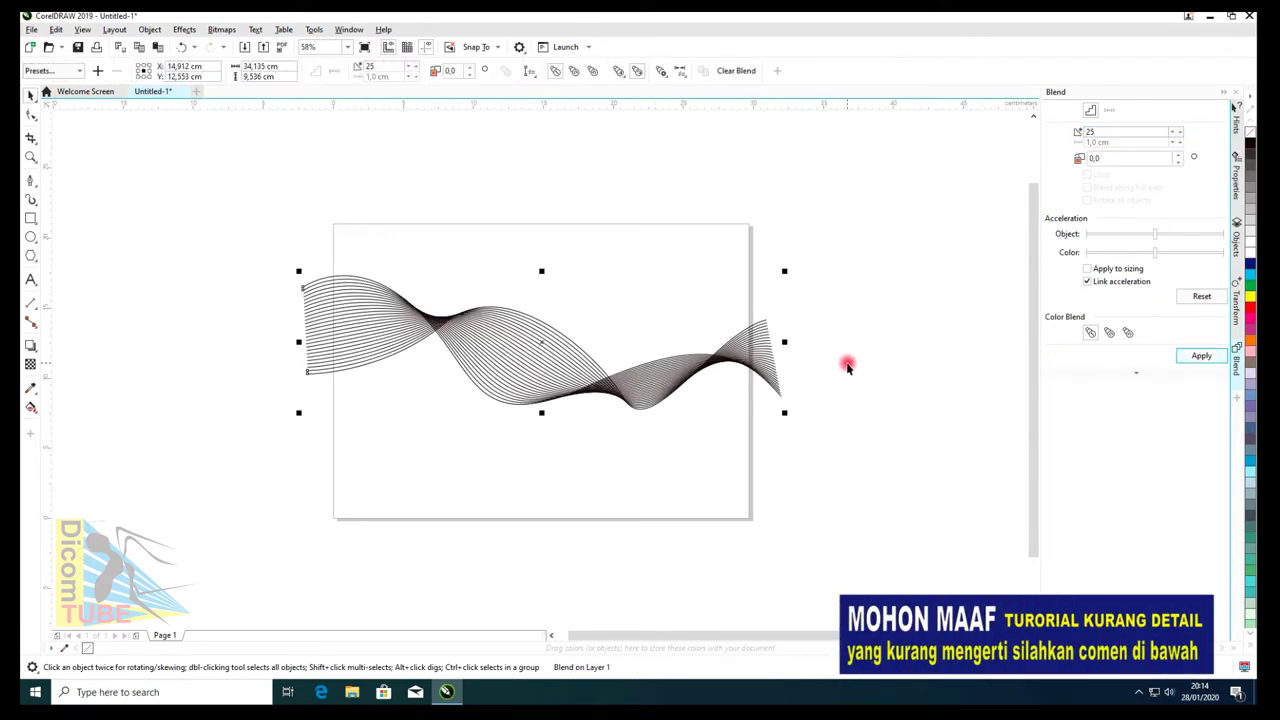
Break the blend of the two curves apart.
click(838, 448)
drag(325, 268, 320, 268)
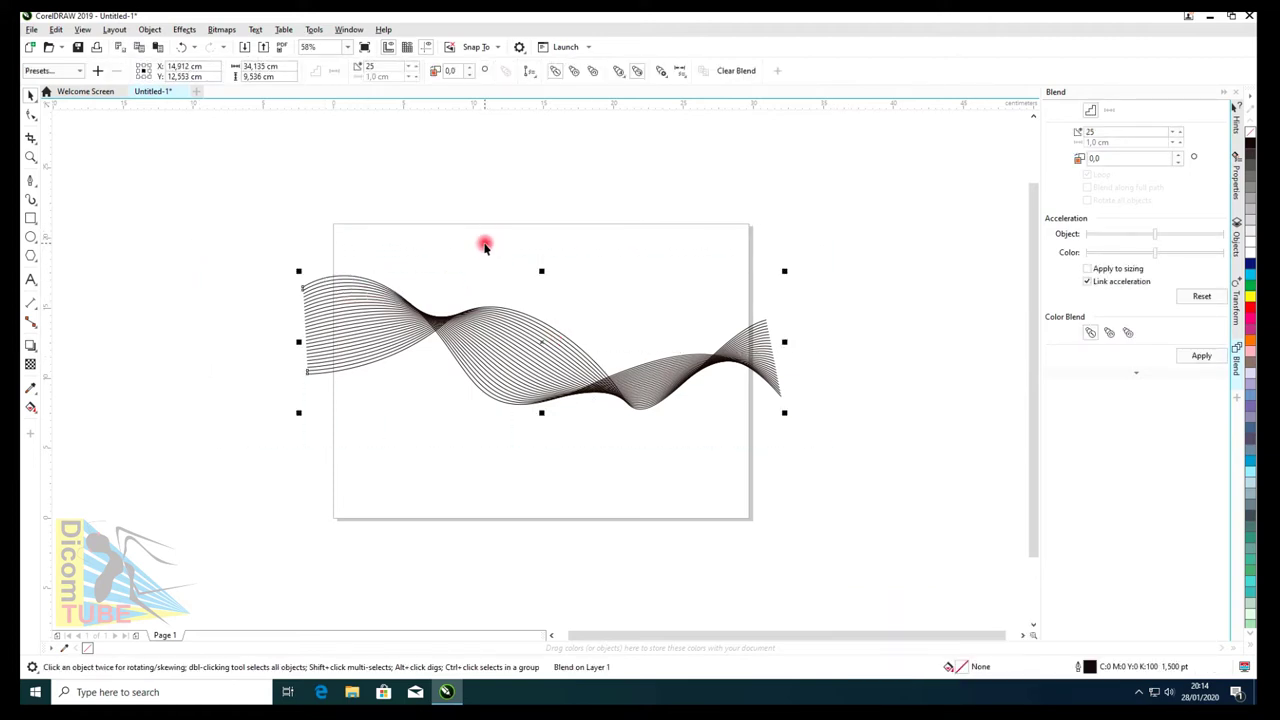
right_click(434, 321)
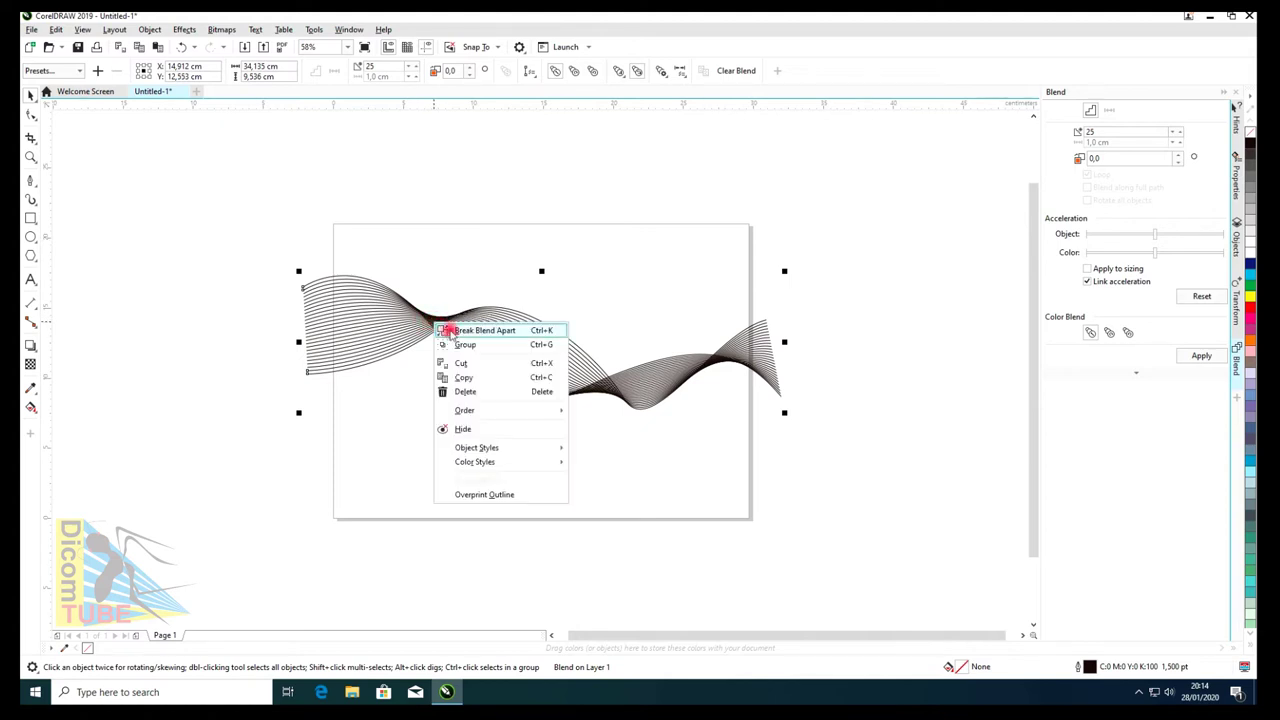
click(483, 332)
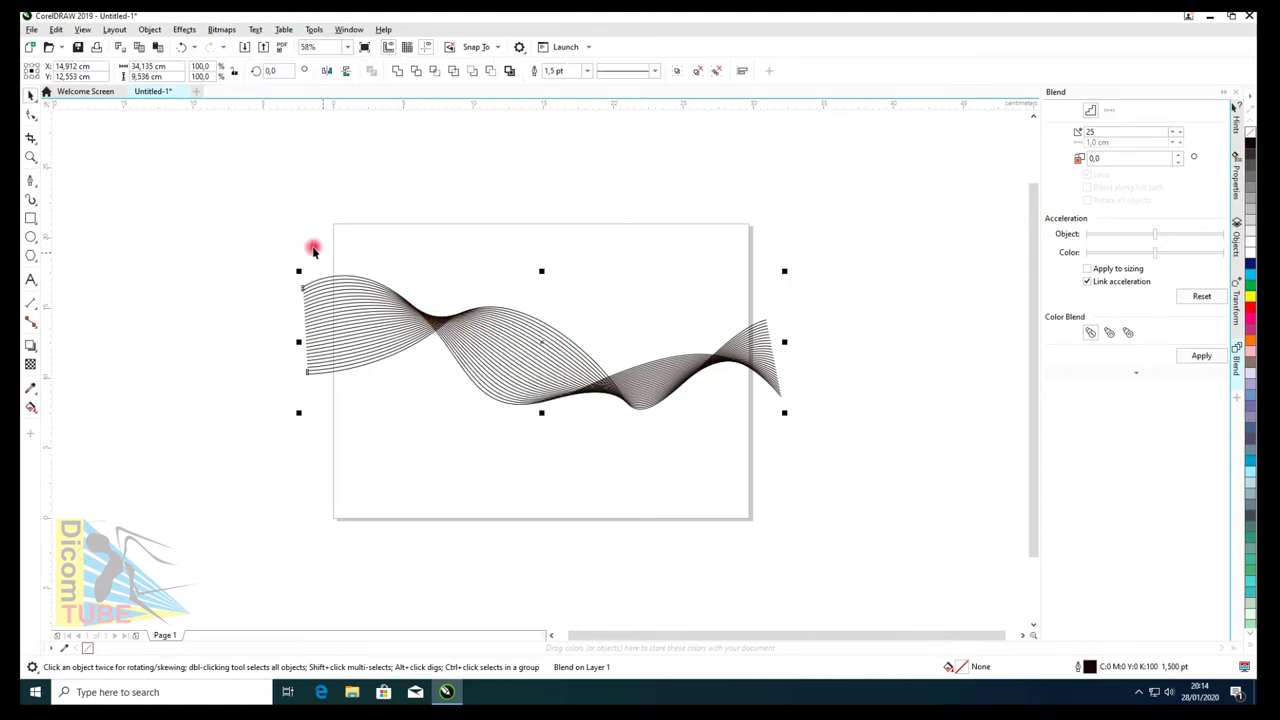
Separate the intermediate line group from the two original curves, delete the originals, and move the group back onto the page.
click(290, 241)
drag(438, 330, 438, 430)
drag(218, 208, 806, 430)
key(Delete)
drag(436, 430, 439, 315)
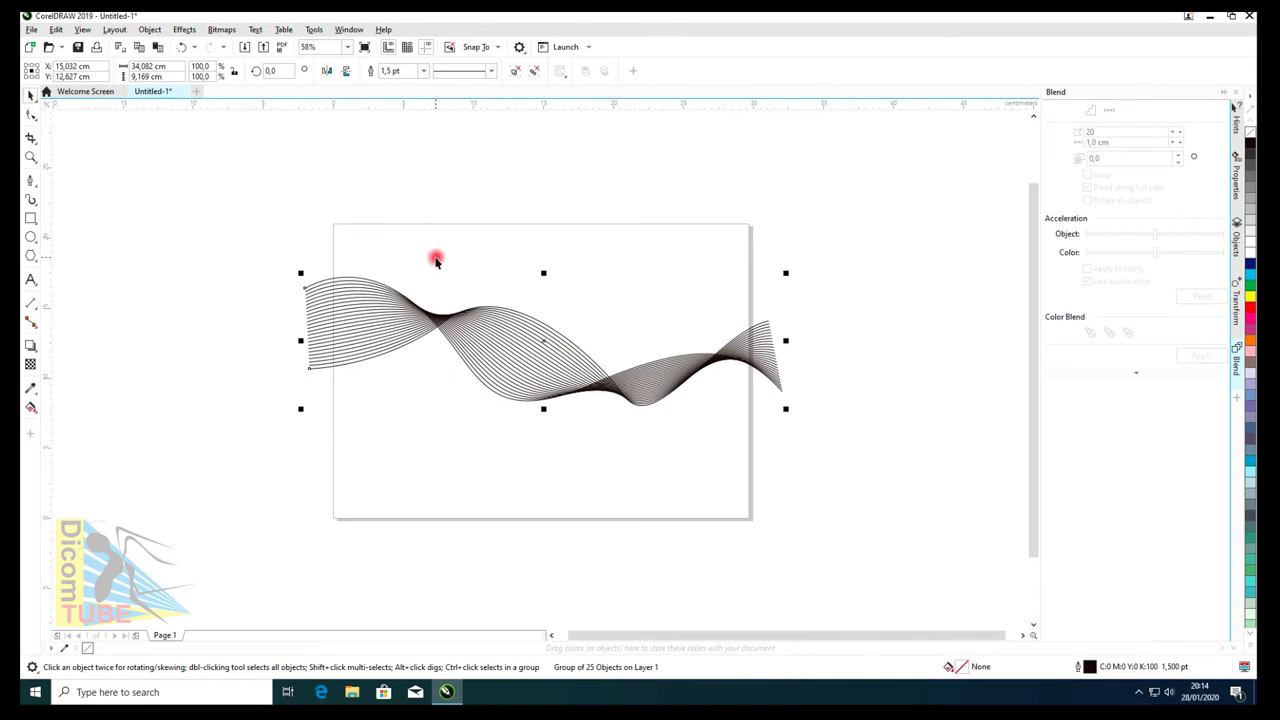
Try a fountain fill on the group of blended lines.
drag(260, 203, 807, 463)
click(30, 408)
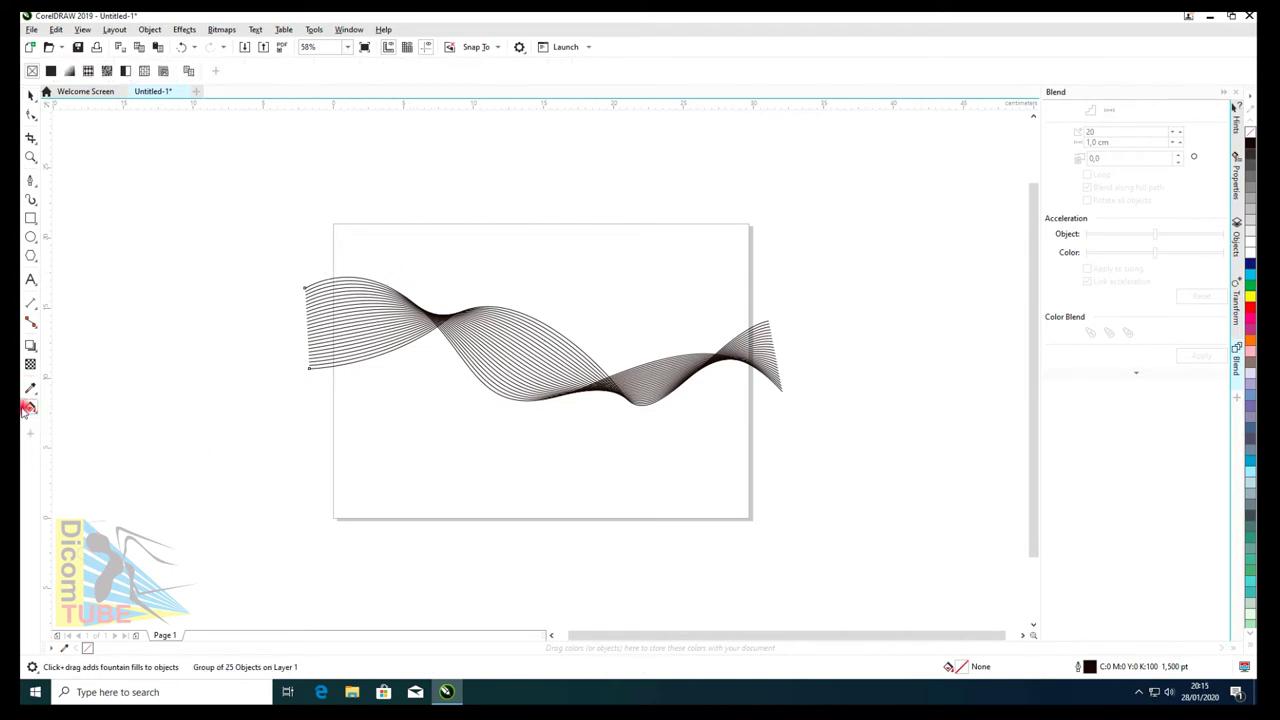
click(70, 71)
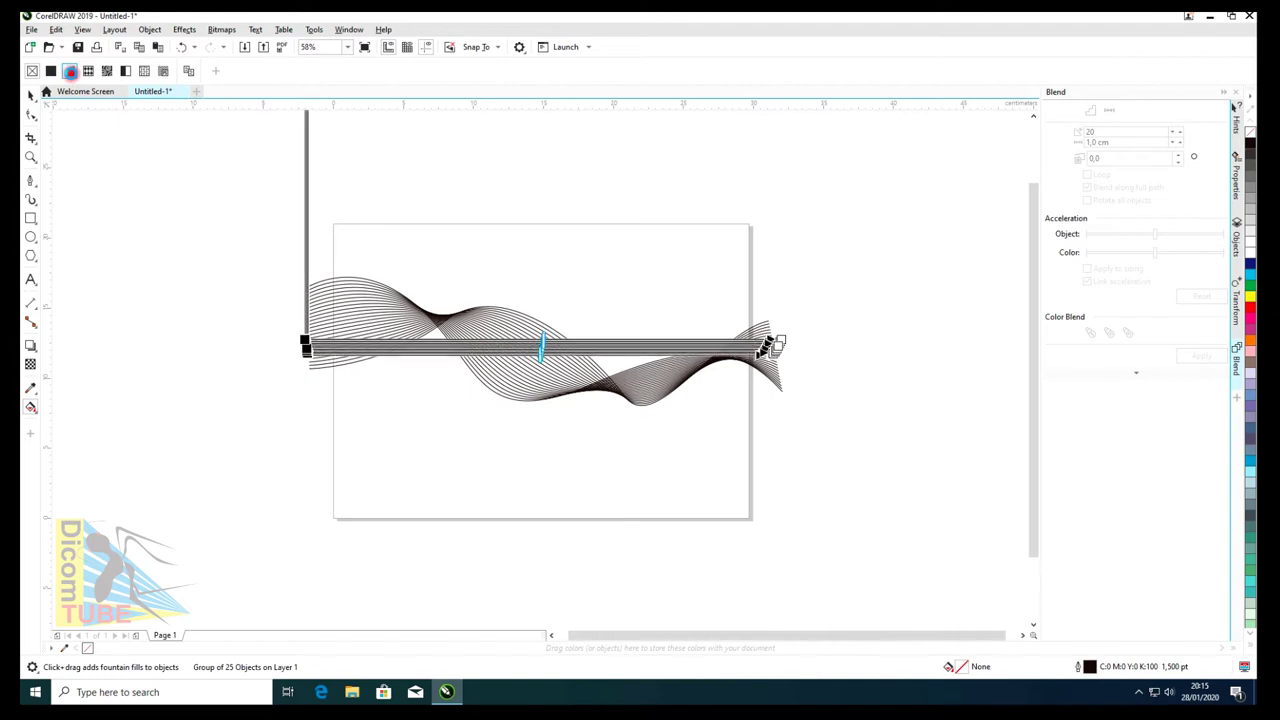
click(31, 94)
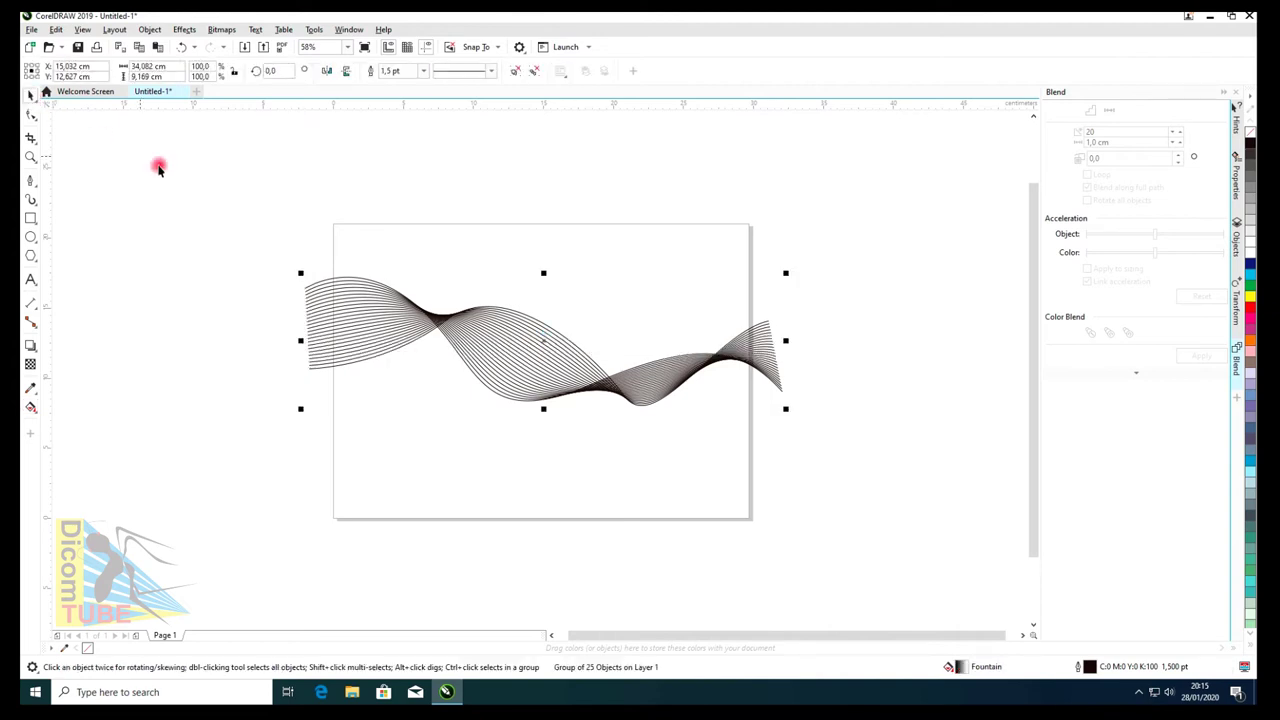
Ungroup the blended lines and weld them into a single curve.
drag(252, 192, 826, 461)
drag(254, 211, 830, 432)
click(532, 70)
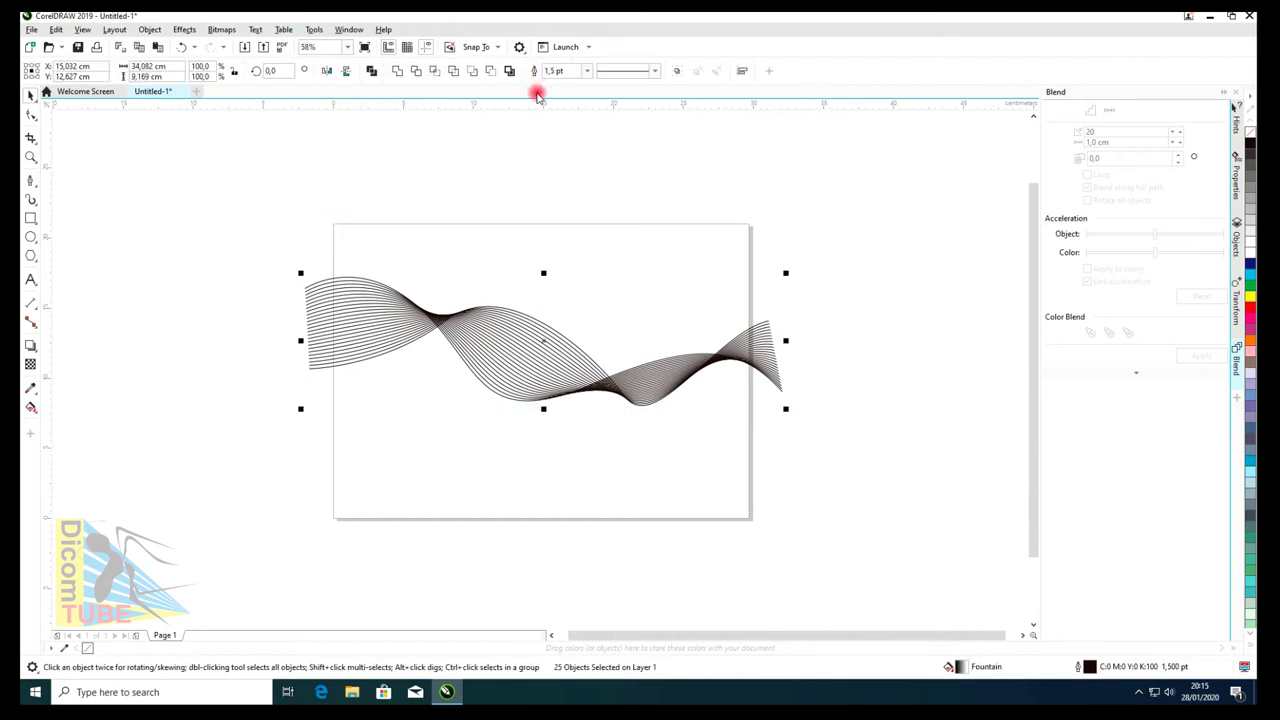
click(397, 70)
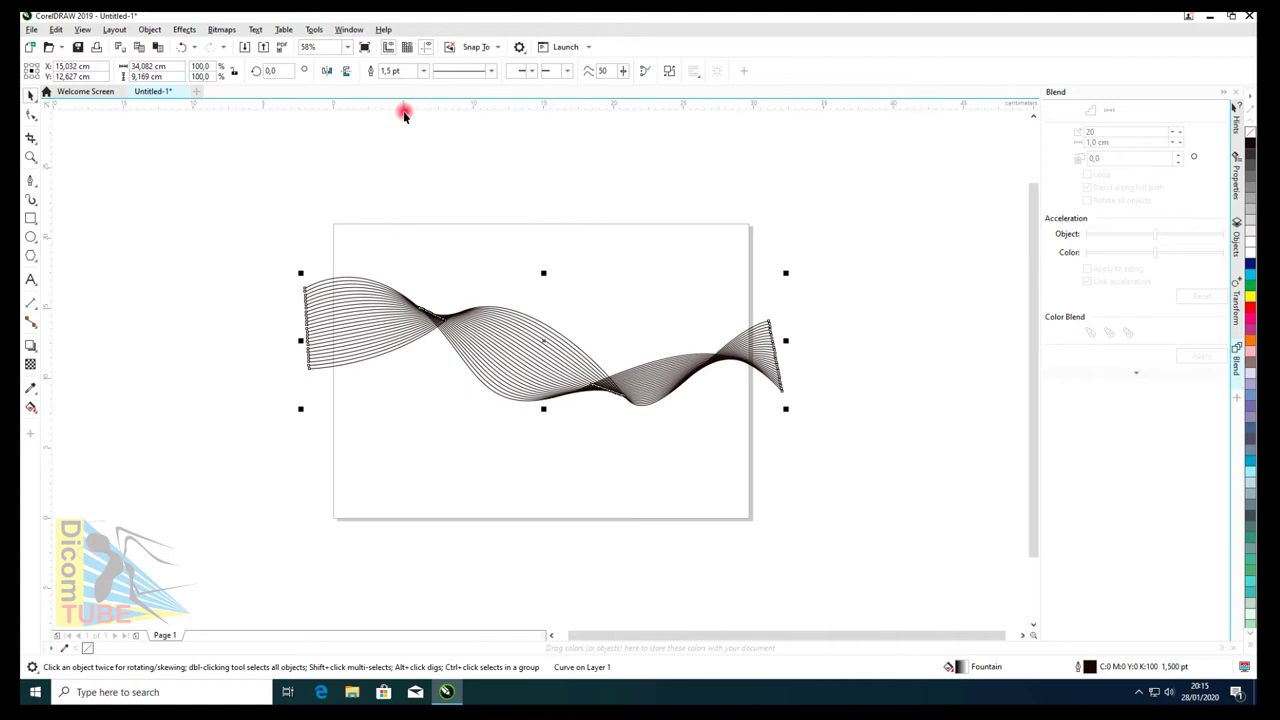
Convert the outline of the welded wave curve to an object.
click(248, 226)
drag(248, 226, 806, 452)
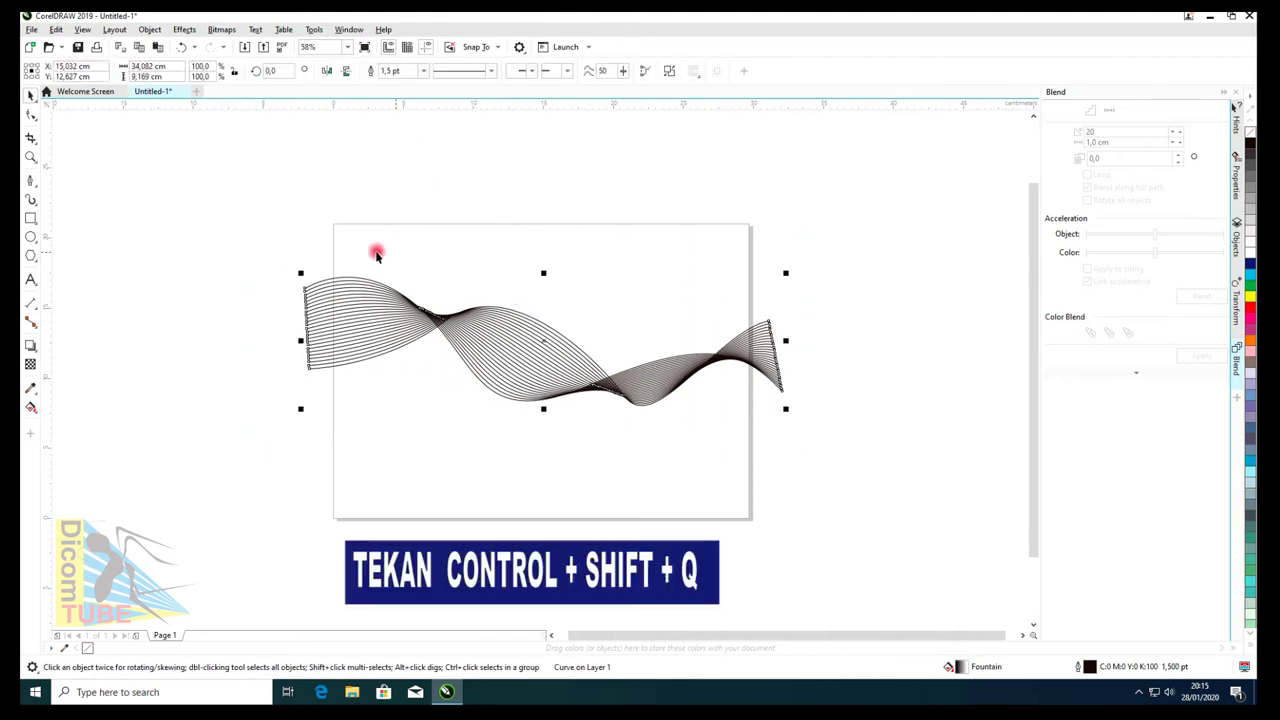
key(ctrl+shift+q)
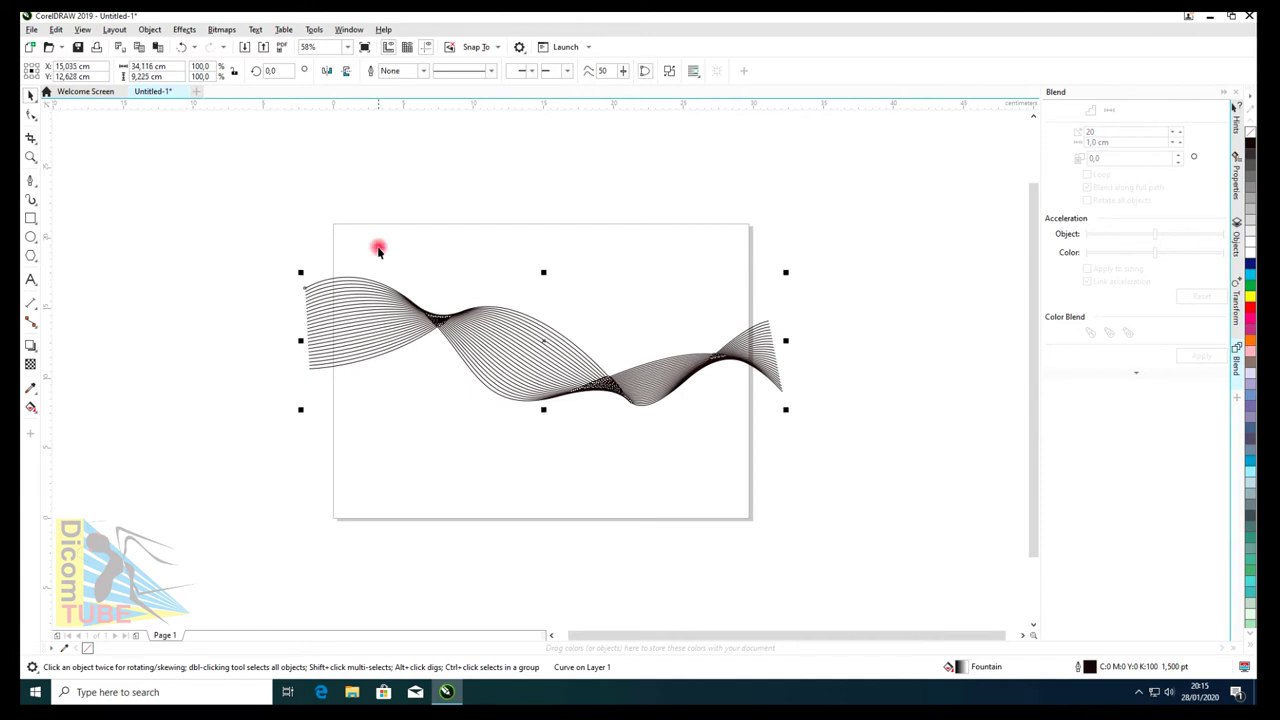
Apply a linear fountain fill to the wave object and set its end color to red.
click(30, 410)
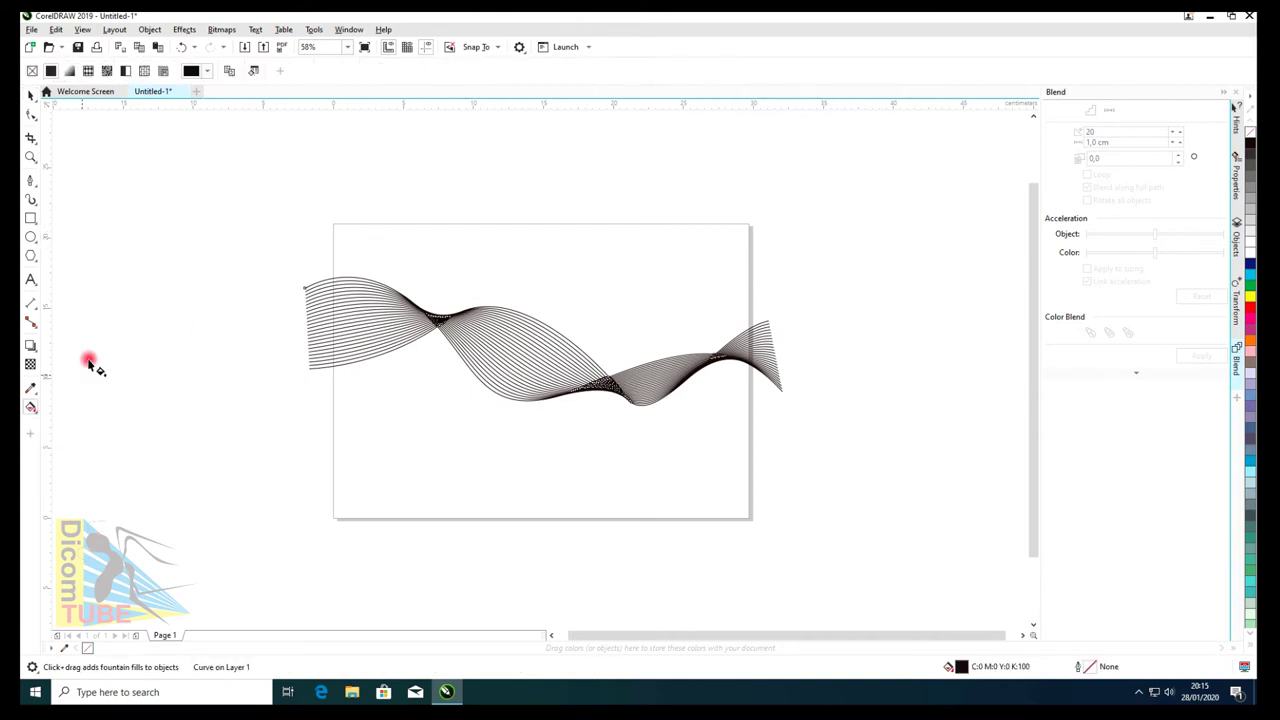
click(70, 72)
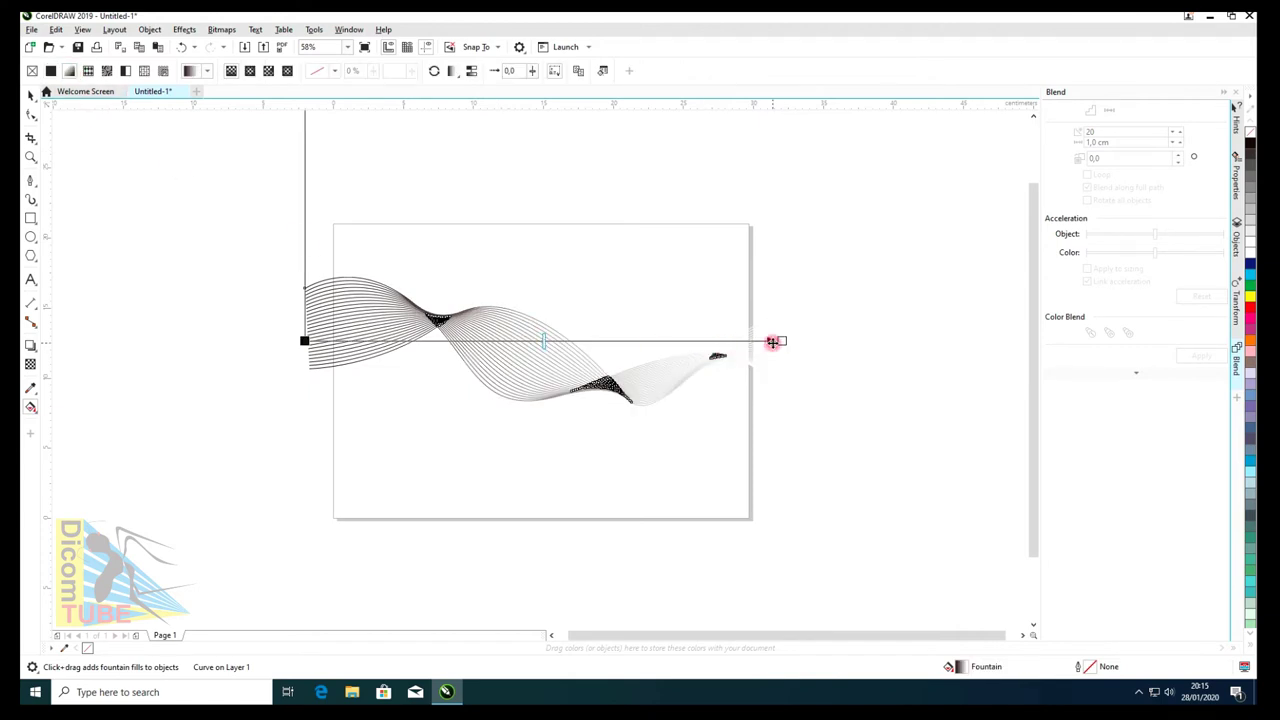
click(783, 341)
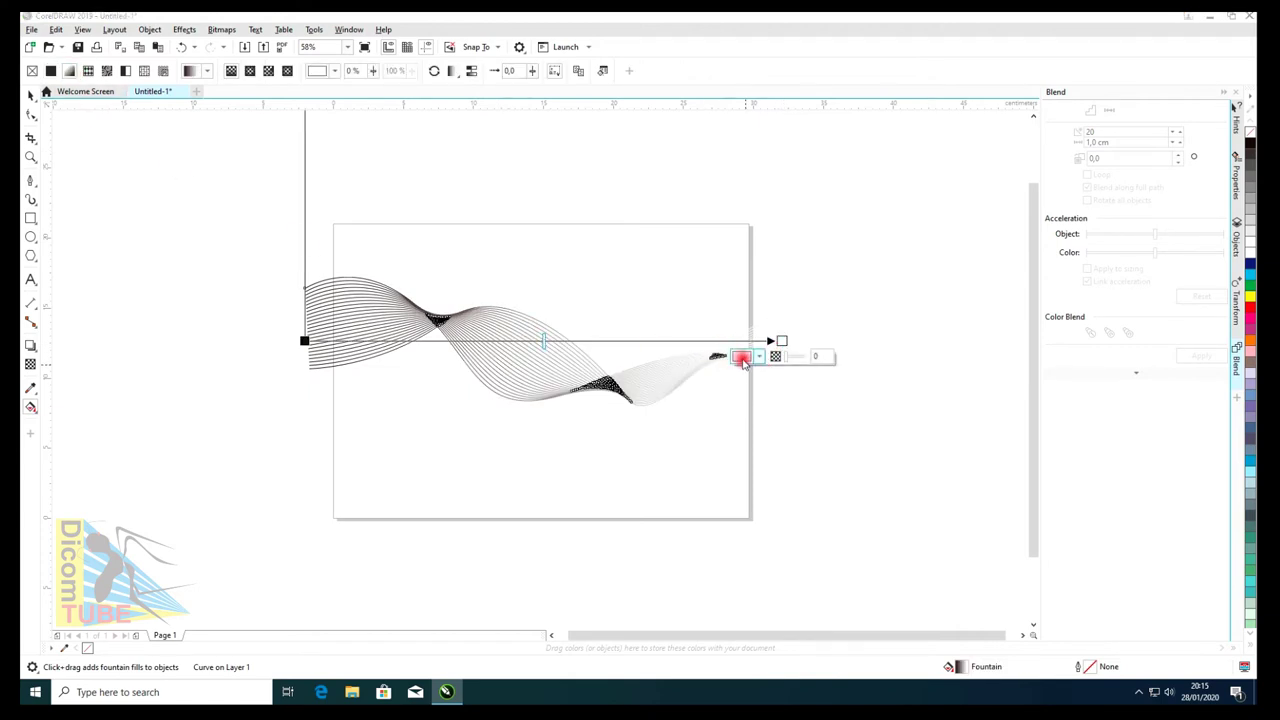
click(740, 356)
mouse_move(760, 452)
mouse_down()
mouse_move(763, 423)
mouse_move(740, 427)
mouse_move(818, 419)
mouse_up()
Set the fountain fill's start color to blue, C91 M72 Y0 K0.
click(304, 341)
click(264, 357)
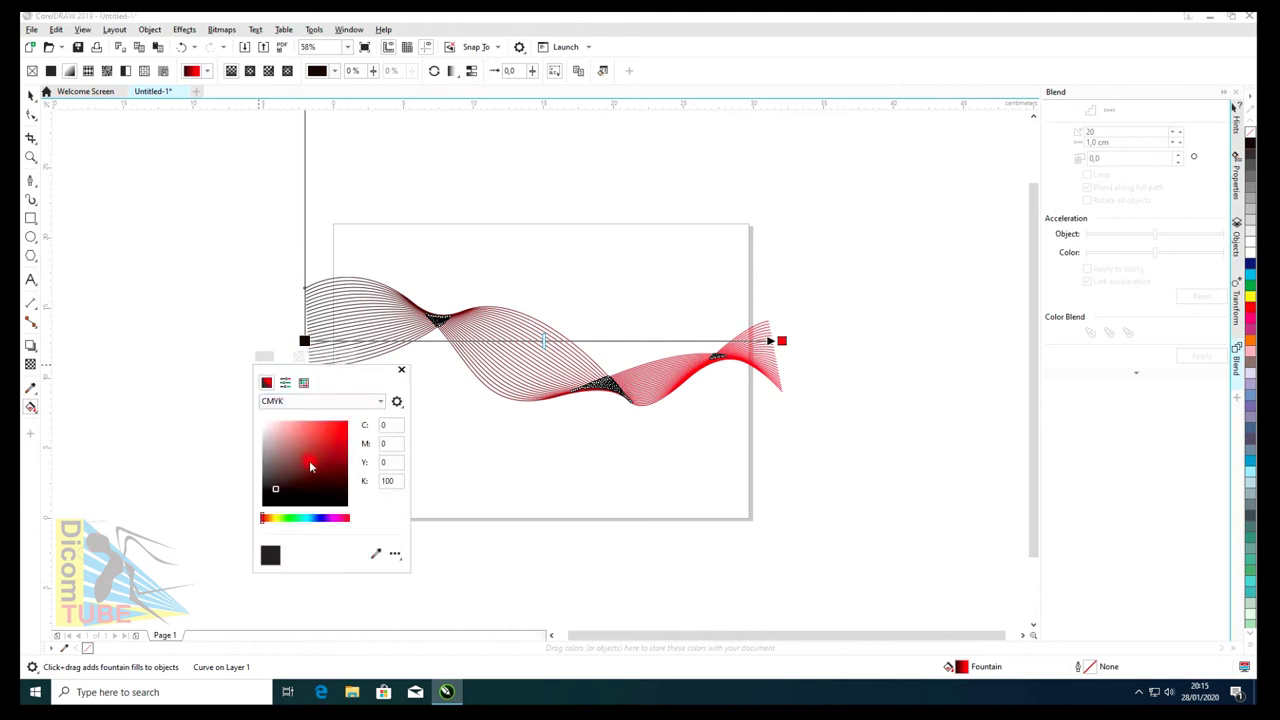
drag(314, 519, 319, 518)
click(335, 421)
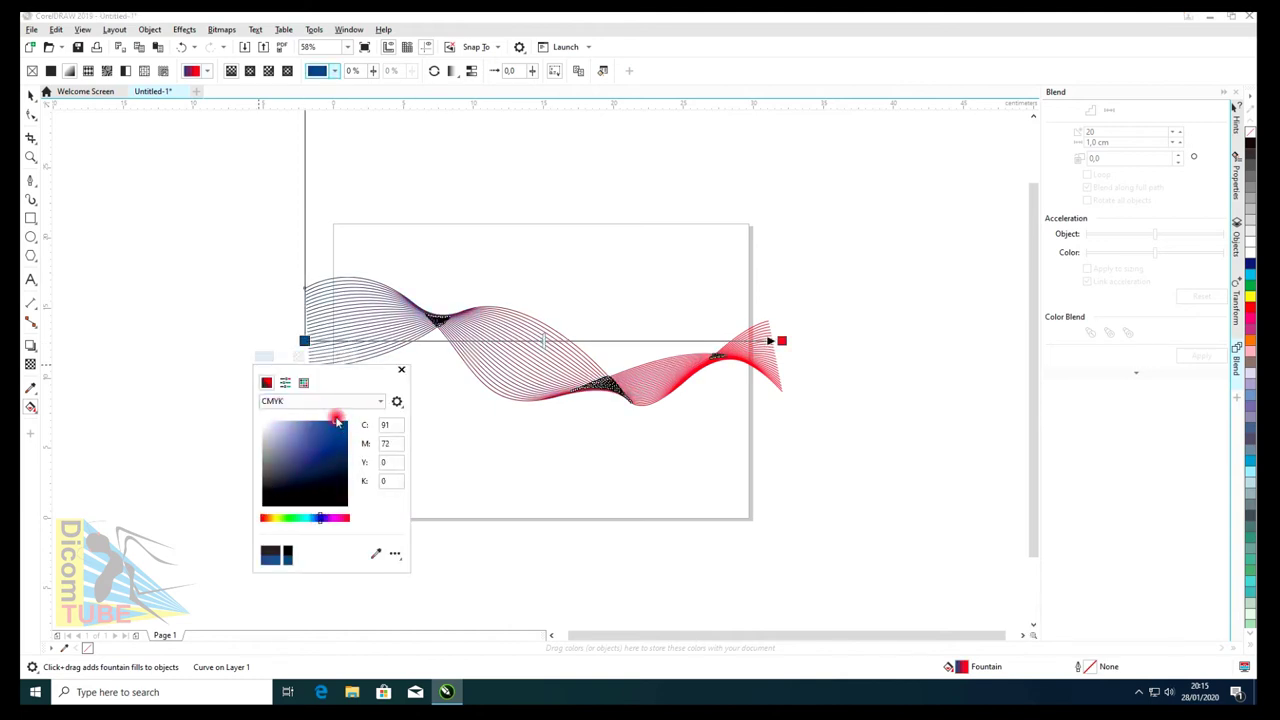
Add a color node at 28% of the fountain fill and color it cyan, C76 M16 Y13 K0.
double_click(489, 341)
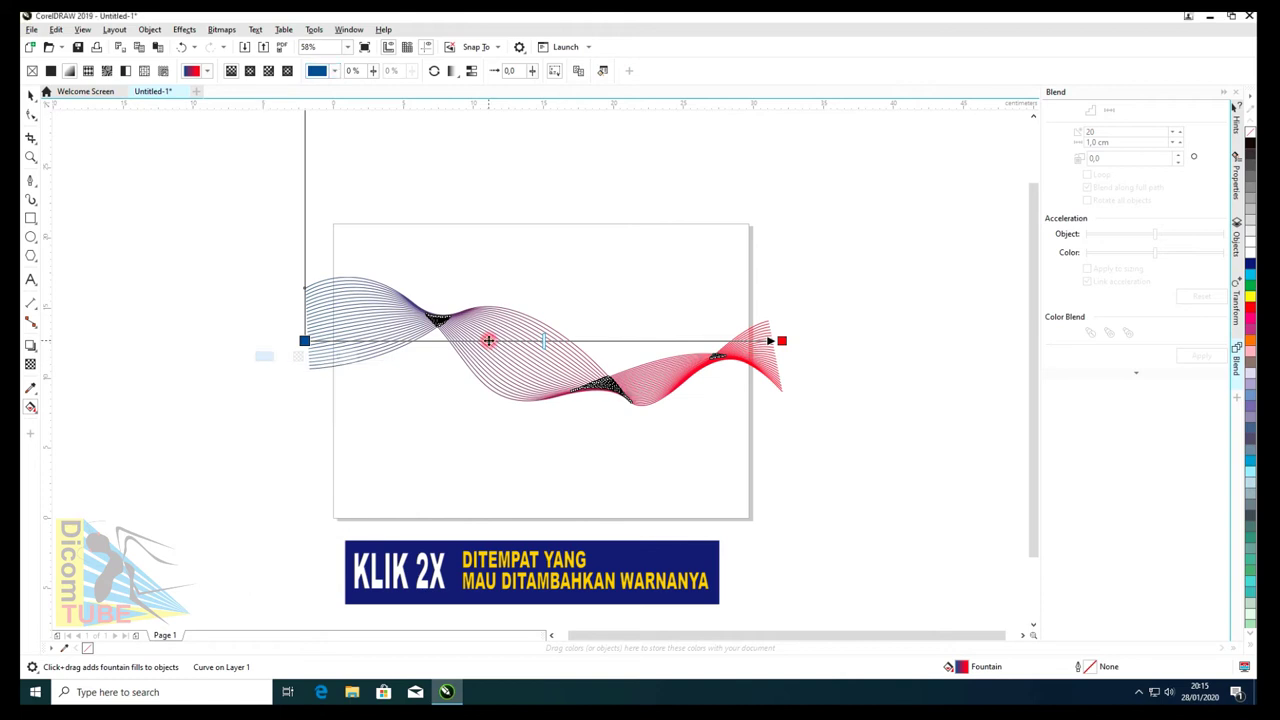
double_click(440, 341)
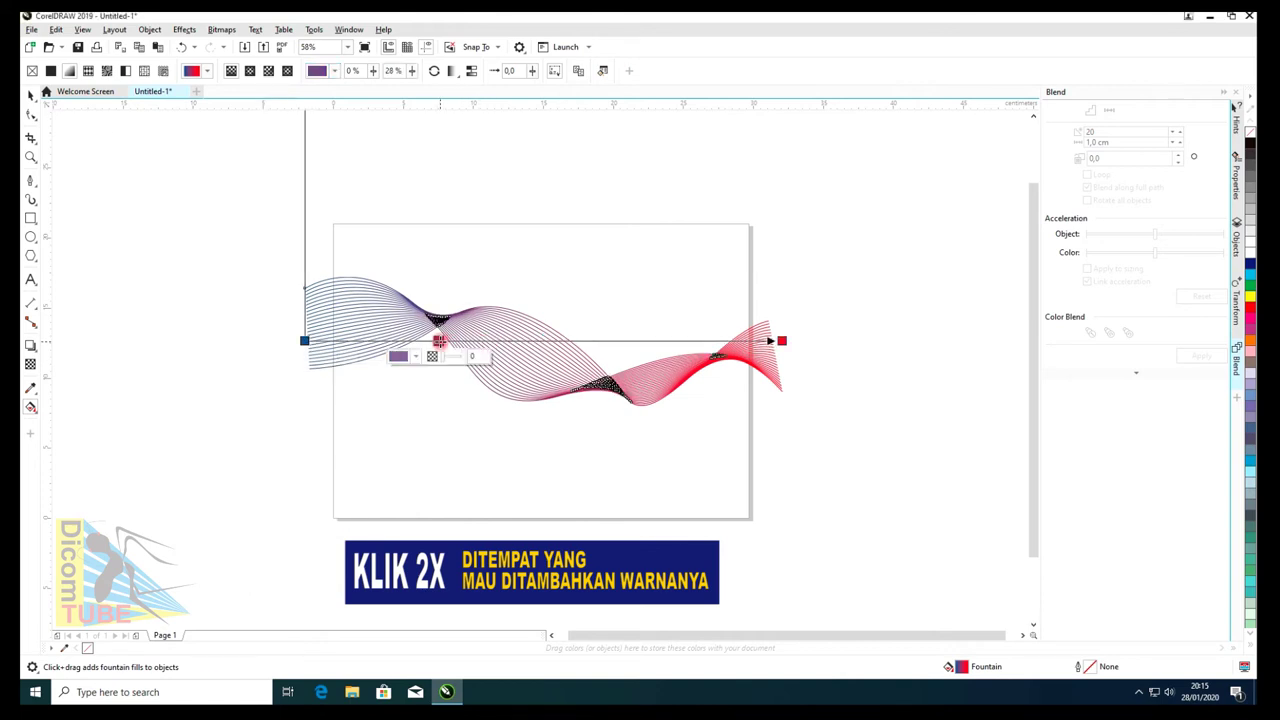
click(398, 357)
click(448, 453)
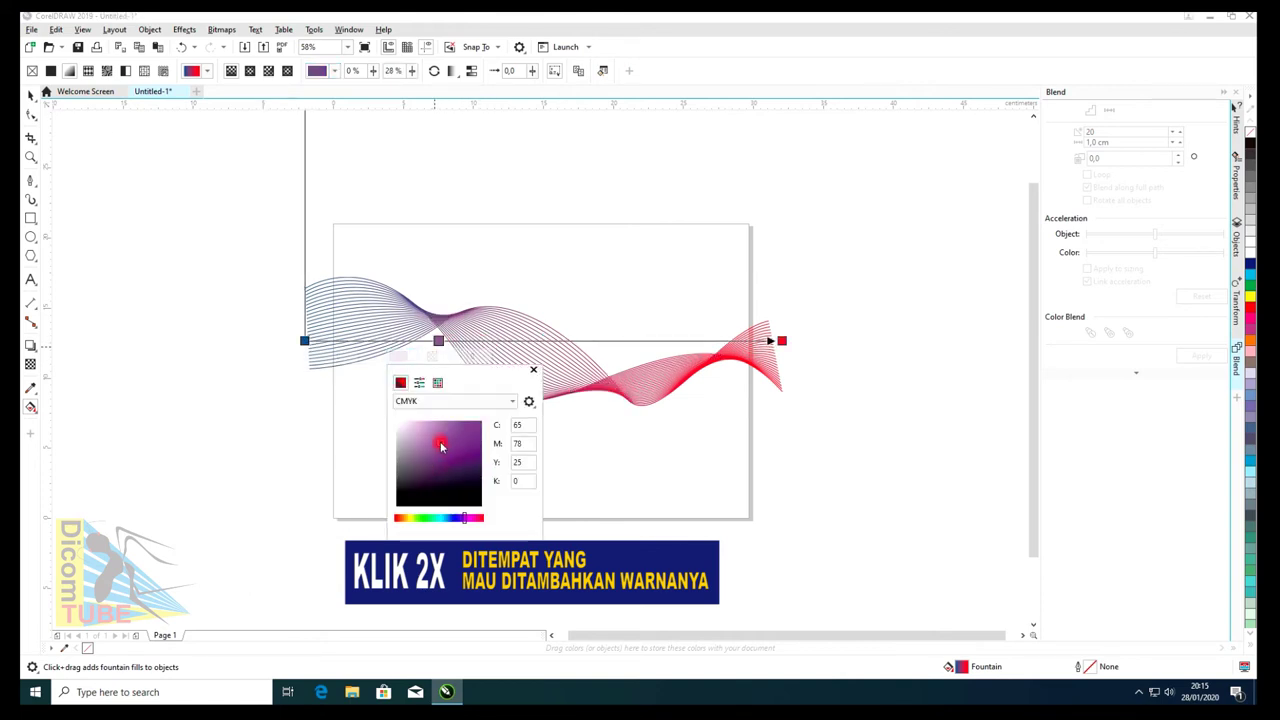
click(457, 483)
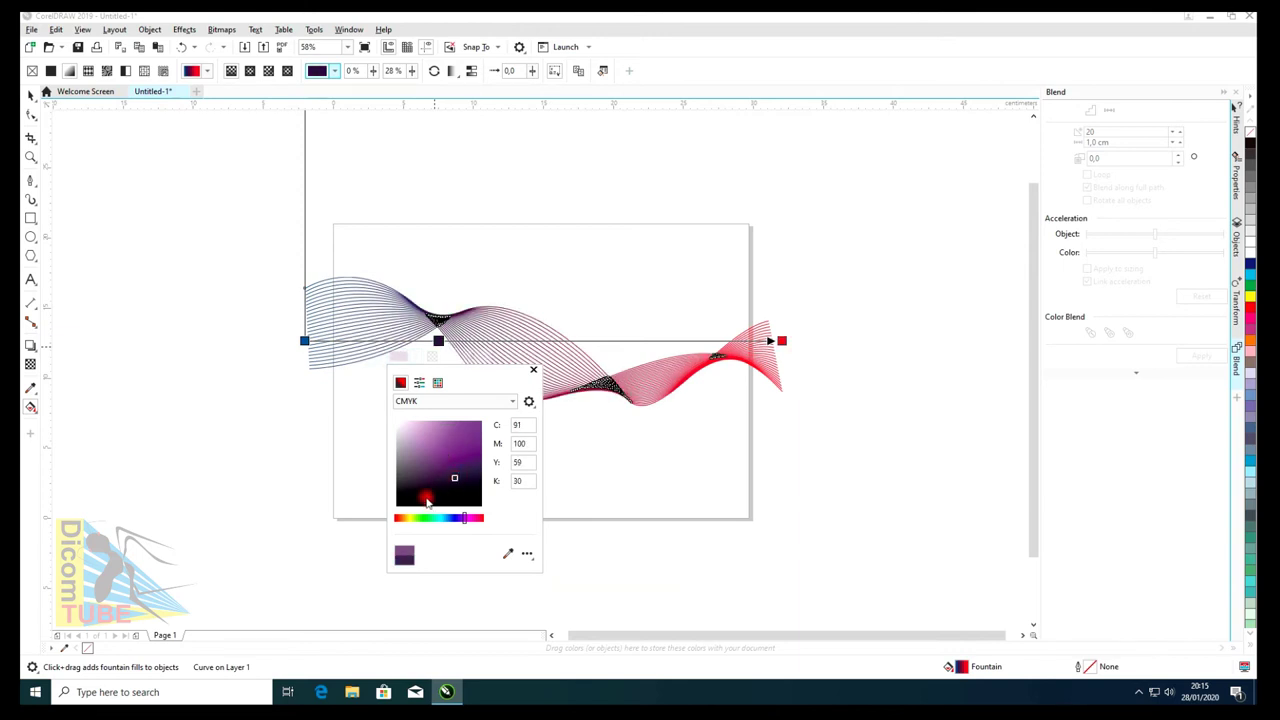
drag(429, 517, 445, 520)
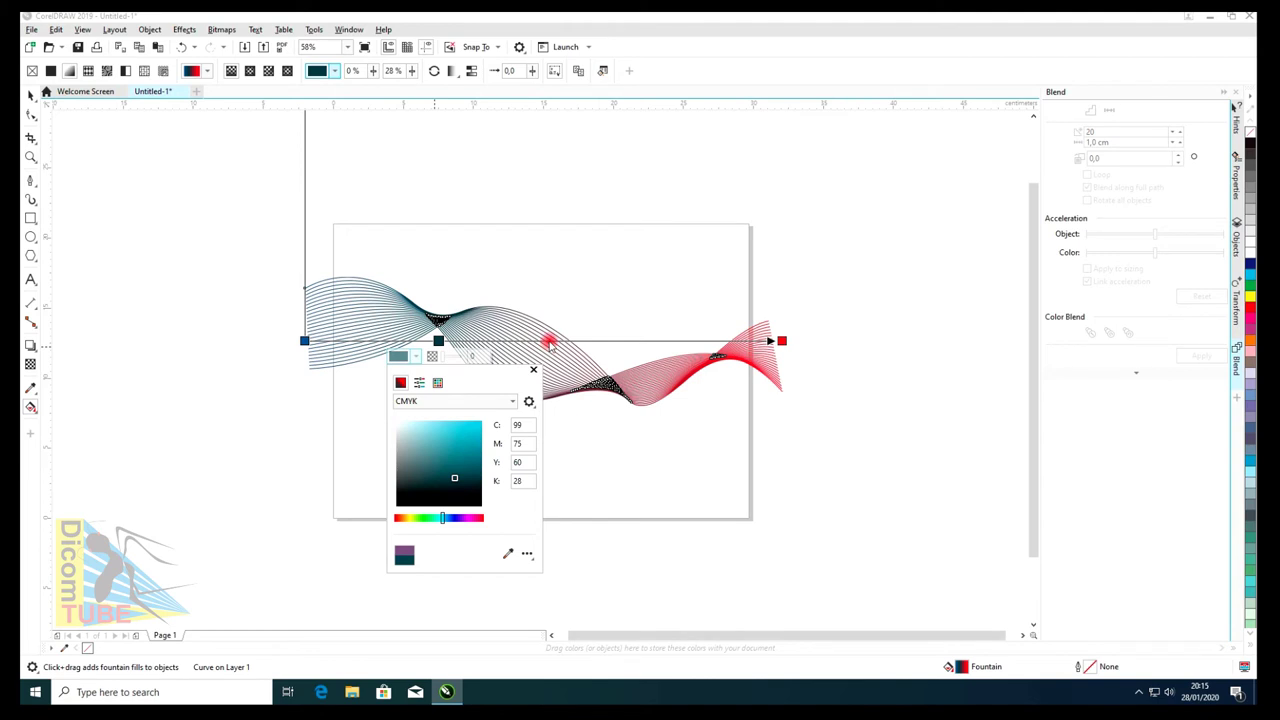
click(470, 436)
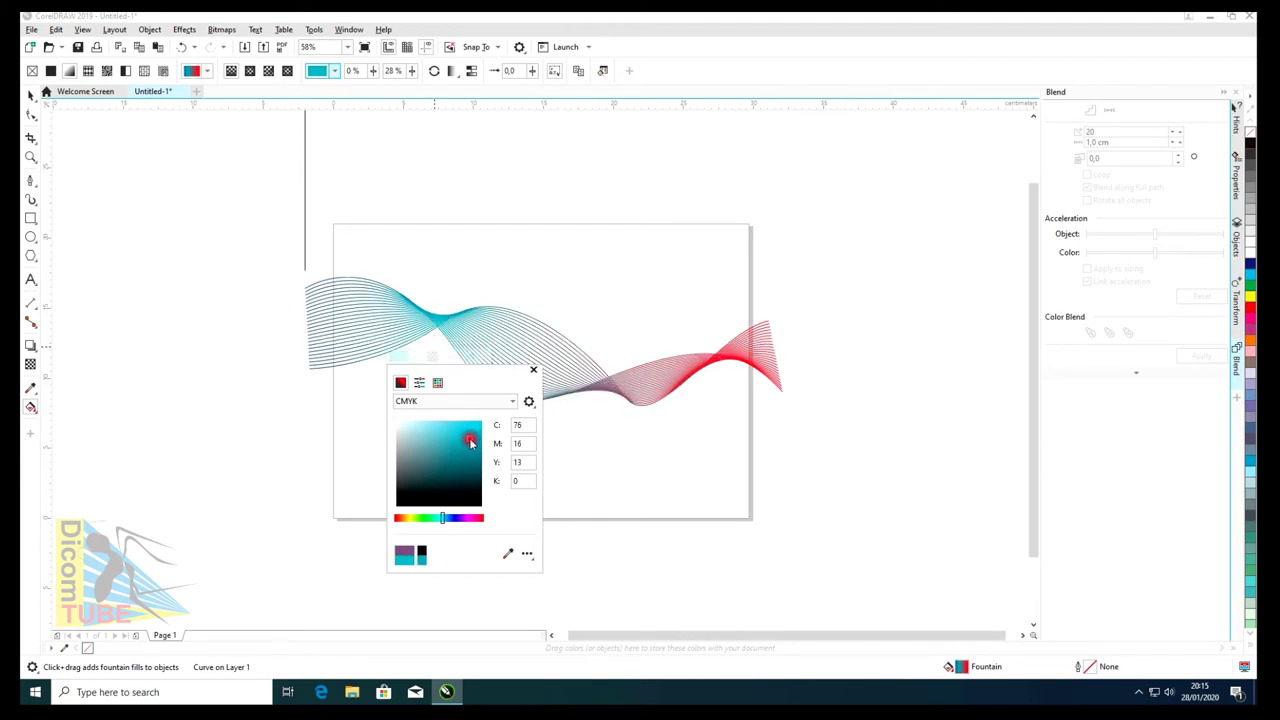
Add a color node at 12% of the fountain fill and color it dark yellow.
click(364, 342)
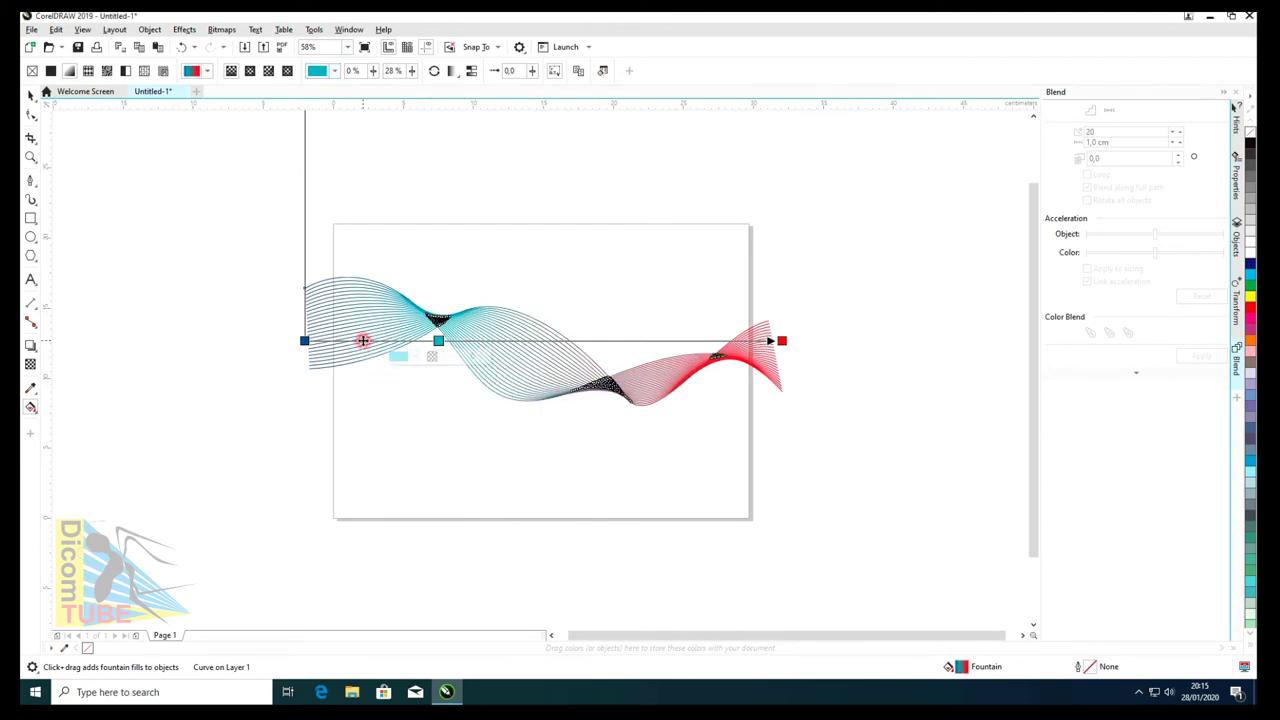
double_click(363, 340)
click(330, 355)
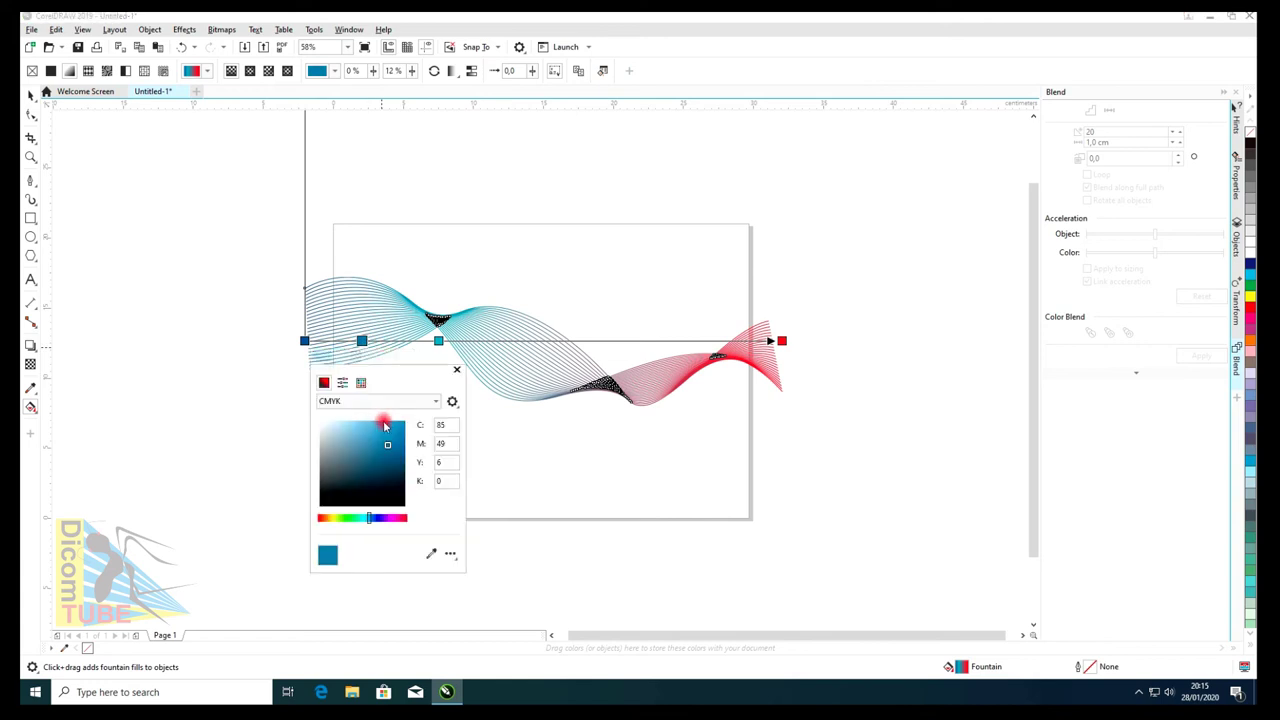
drag(339, 517, 331, 517)
click(519, 343)
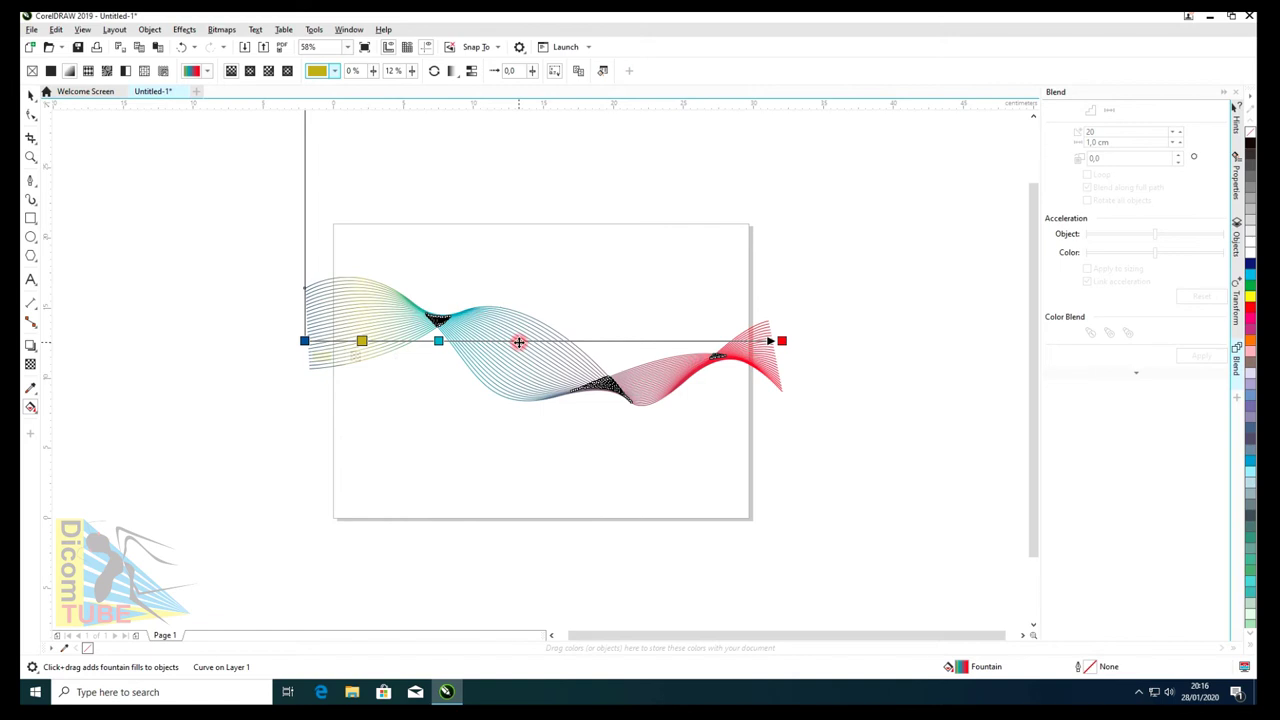
Add a color node at 45% of the wave's fountain fill and color it green, C64 M0 Y100 K0.
double_click(522, 340)
click(480, 357)
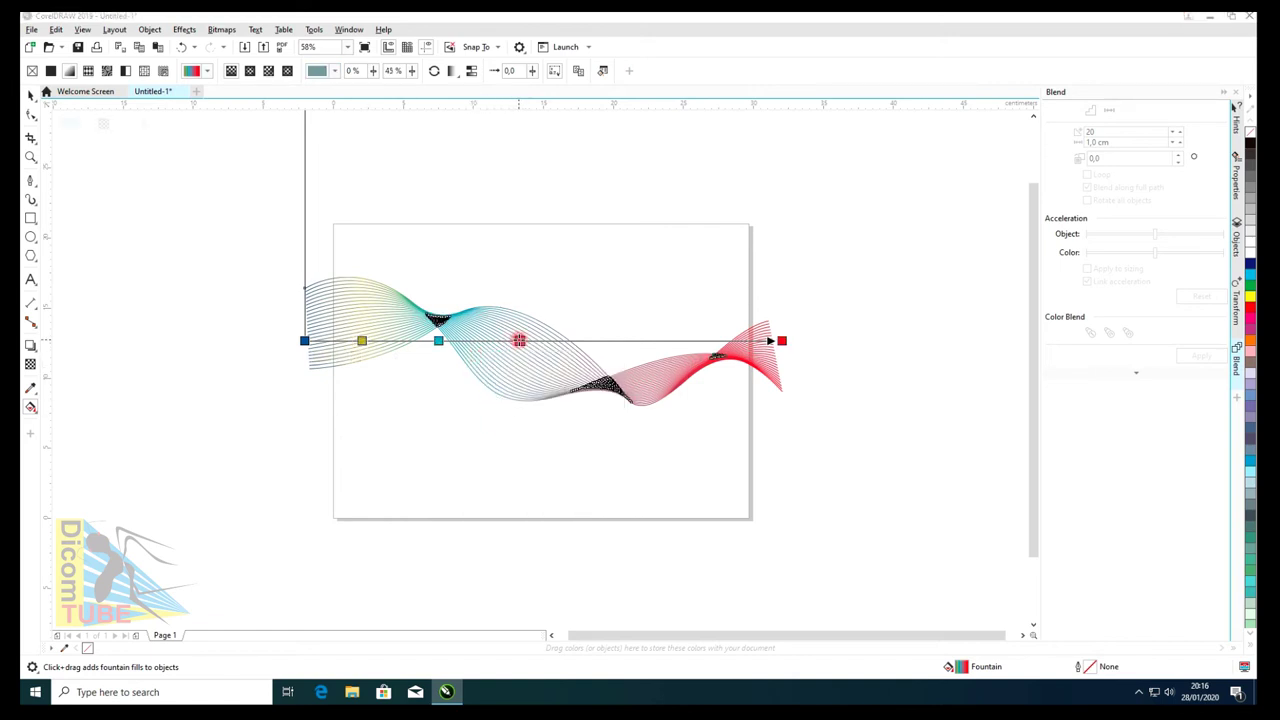
click(519, 341)
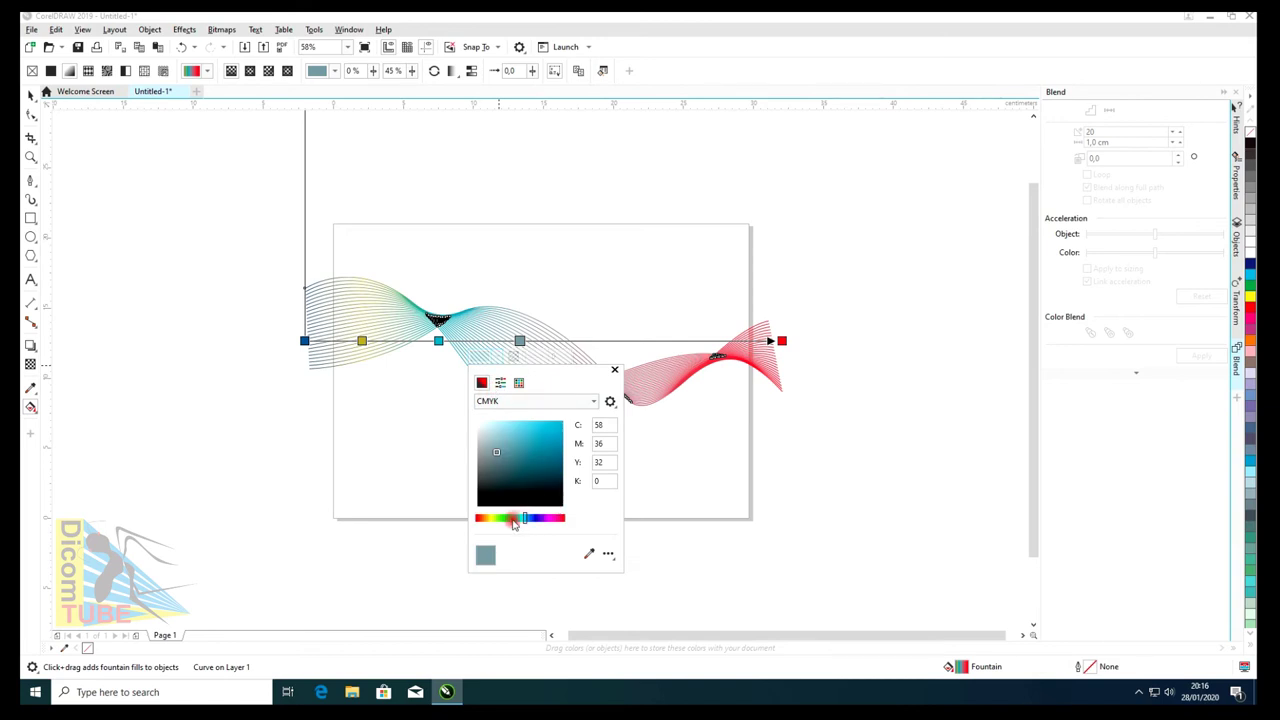
click(508, 518)
drag(531, 468, 617, 347)
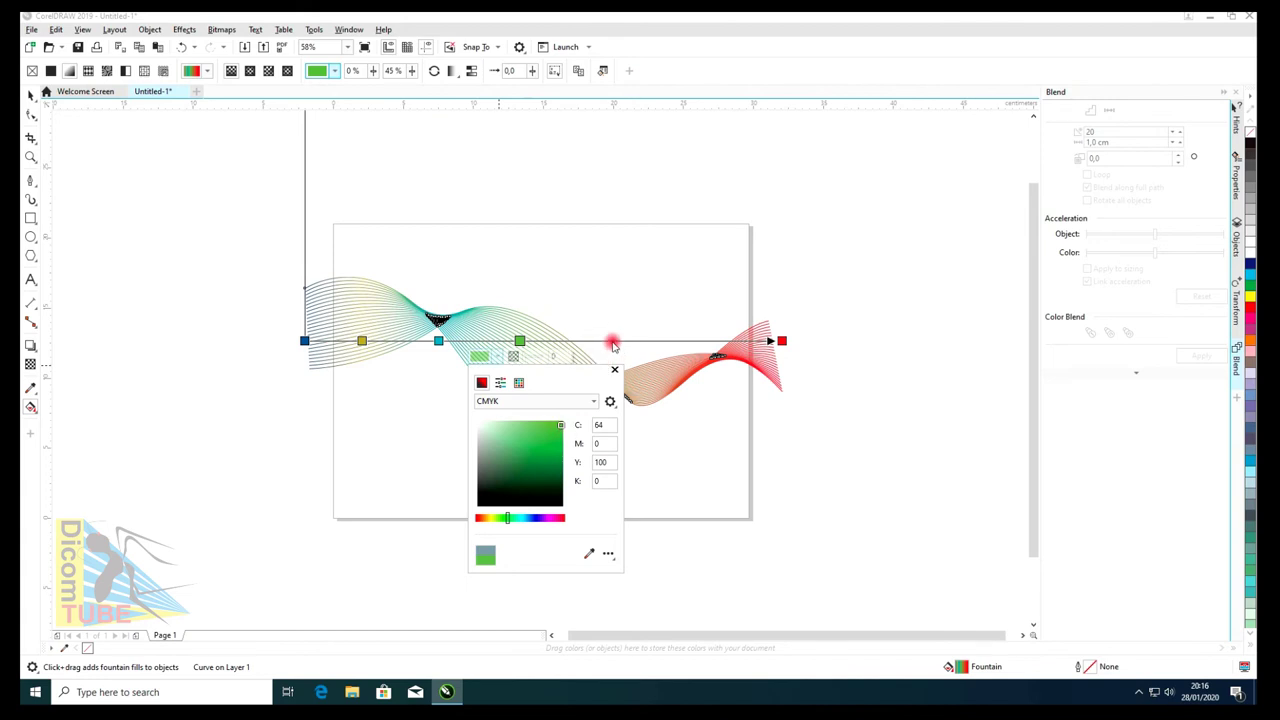
Add a color node at 64% of the fountain fill and color it blue, C87 M66 Y0 K0.
double_click(611, 341)
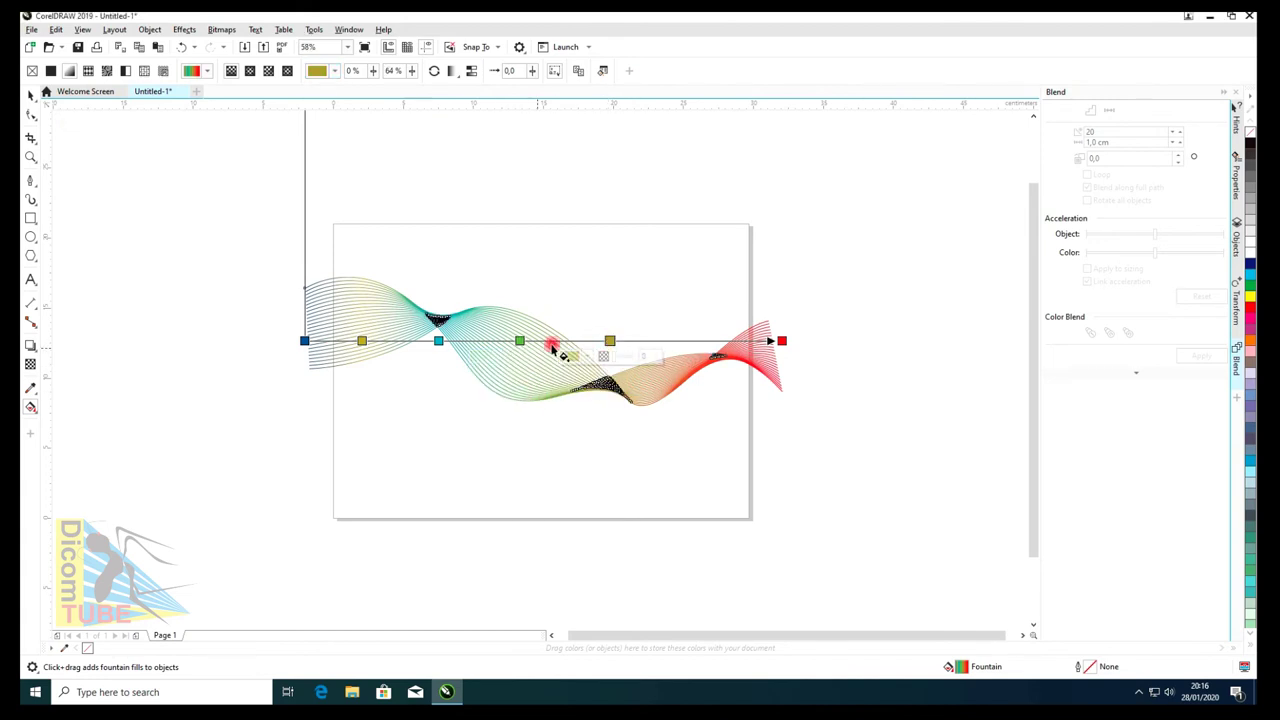
click(603, 356)
click(626, 518)
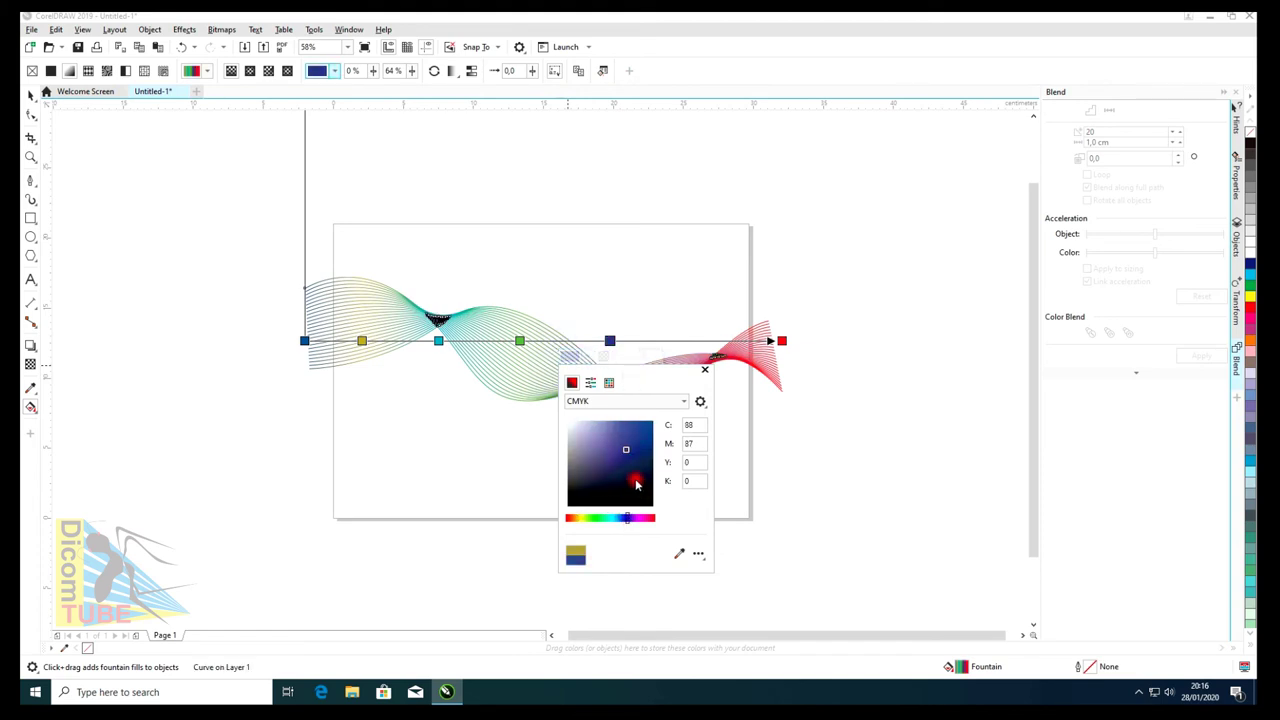
drag(628, 452, 640, 424)
click(622, 518)
click(626, 348)
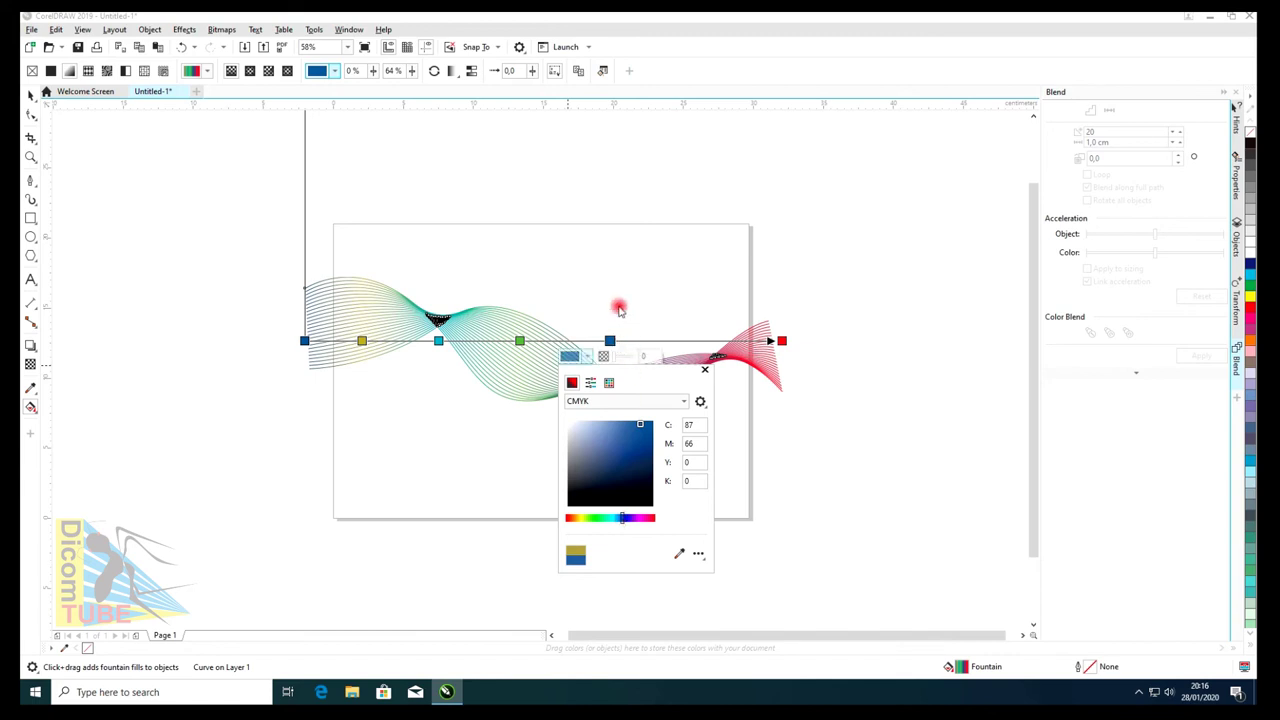
click(620, 311)
Move the wave object slightly lower on the page, to about Y 11.7 cm.
click(32, 92)
drag(214, 228, 863, 462)
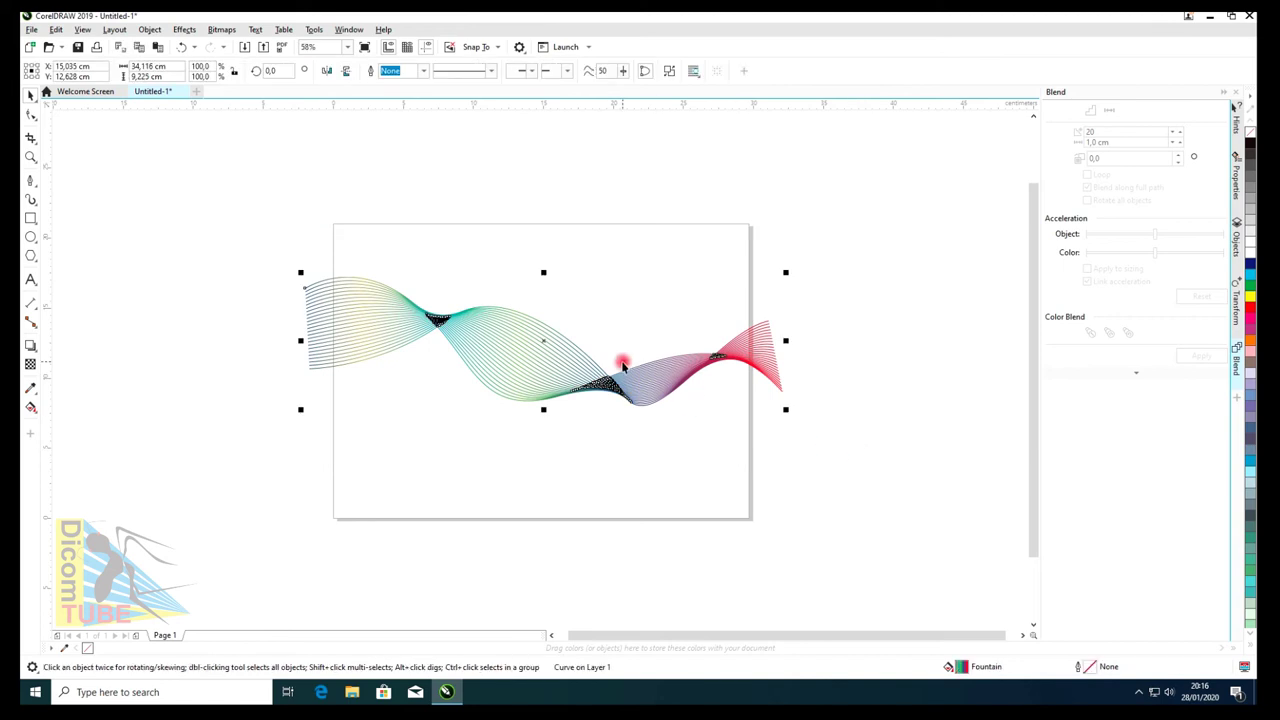
click(459, 172)
drag(185, 204, 645, 408)
key(F10)
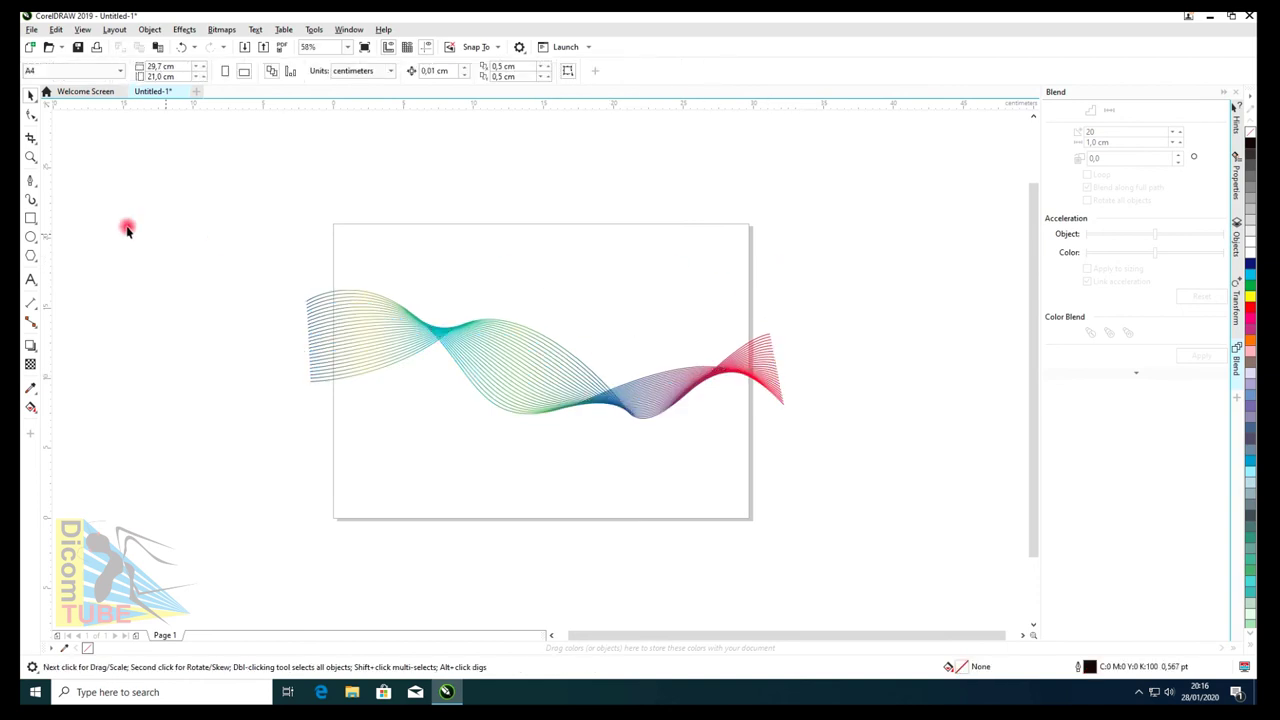
Create a page frame rectangle matching the A4 landscape page, 29.7 by 21 cm.
click(30, 217)
double_click(30, 217)
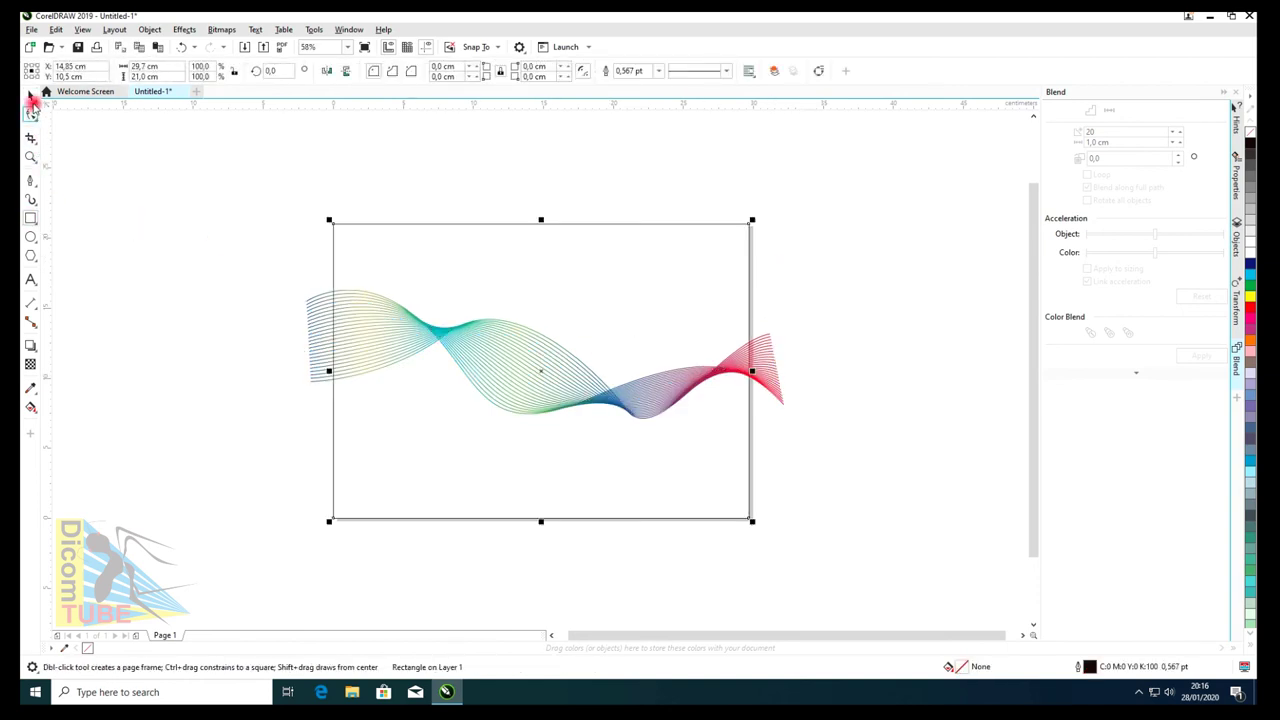
click(30, 93)
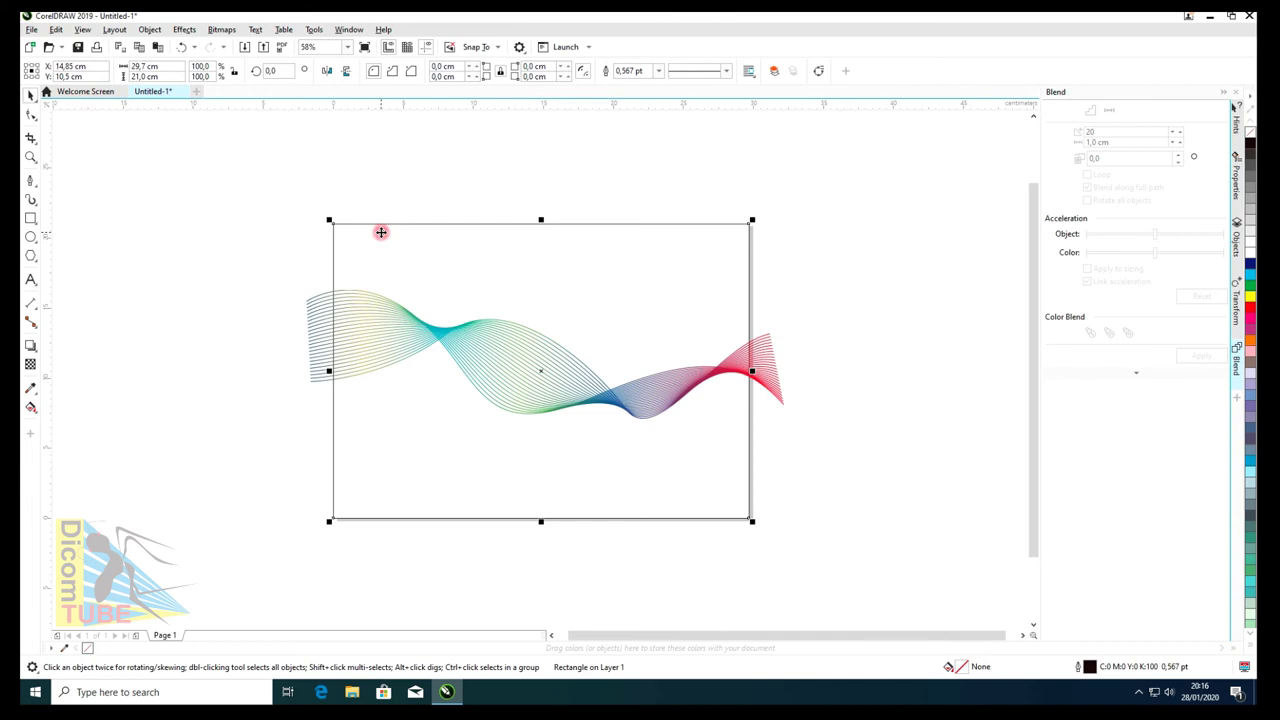
Try clipping the wave inside the page rectangle with PowerClip, and undo the clip.
drag(880, 283, 206, 434)
right_click(318, 340)
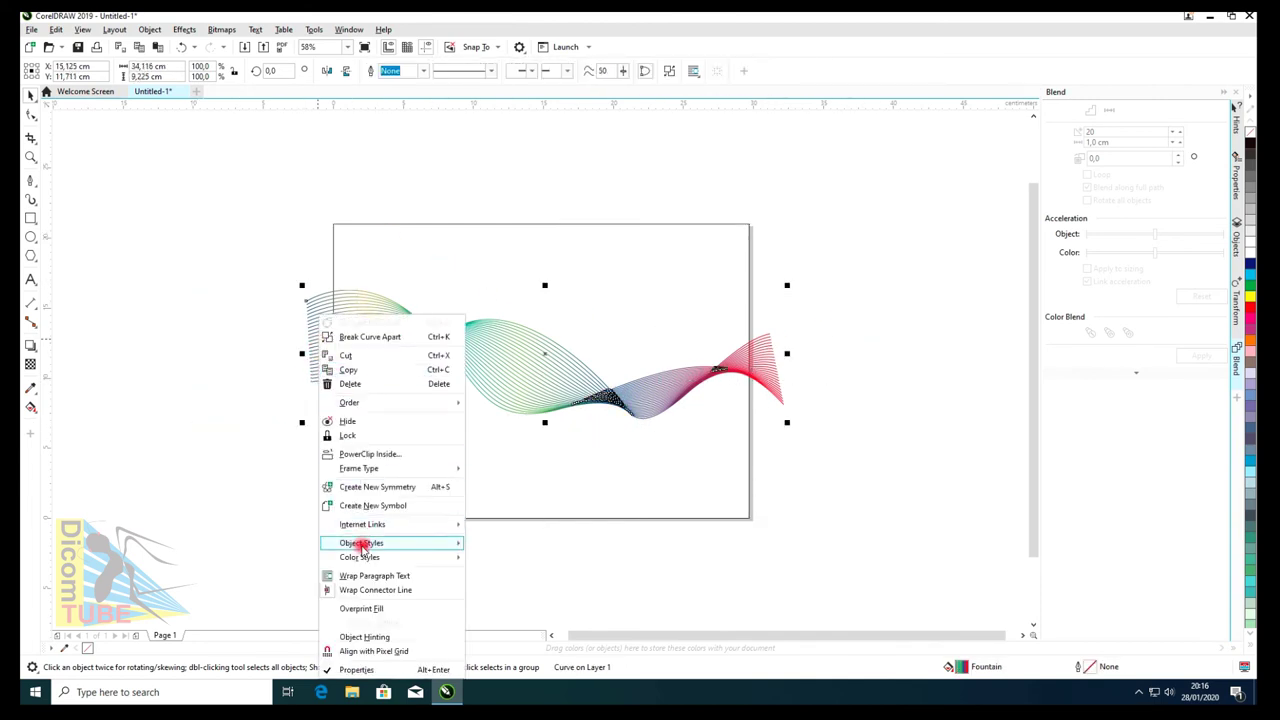
key(Escape)
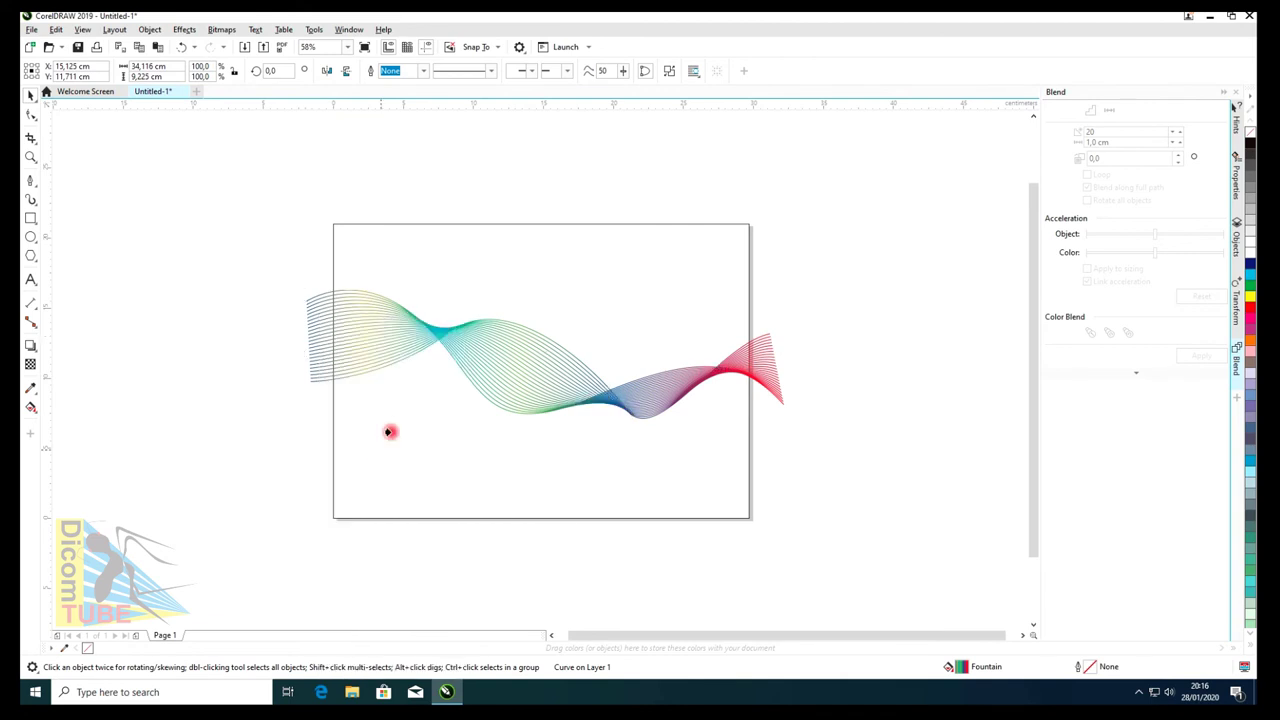
click(391, 431)
click(481, 258)
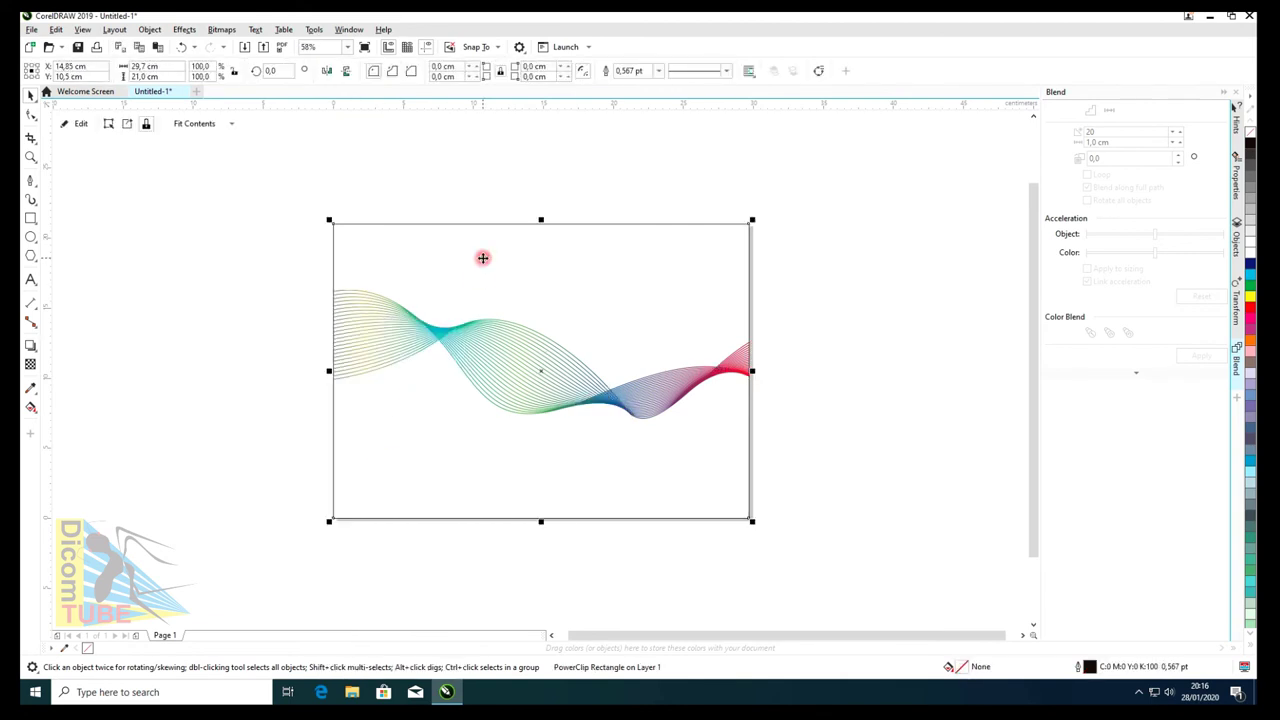
click(280, 190)
key(ctrl+z)
Make a narrow full-height copy of the page rectangle beyond the page's left edge, covering the wave's left overhang.
click(303, 223)
click(493, 275)
drag(749, 371, 267, 344)
Cut off the wave's left overhang by simplifying it with the narrow rectangle, and delete that rectangle.
shift+click(764, 381)
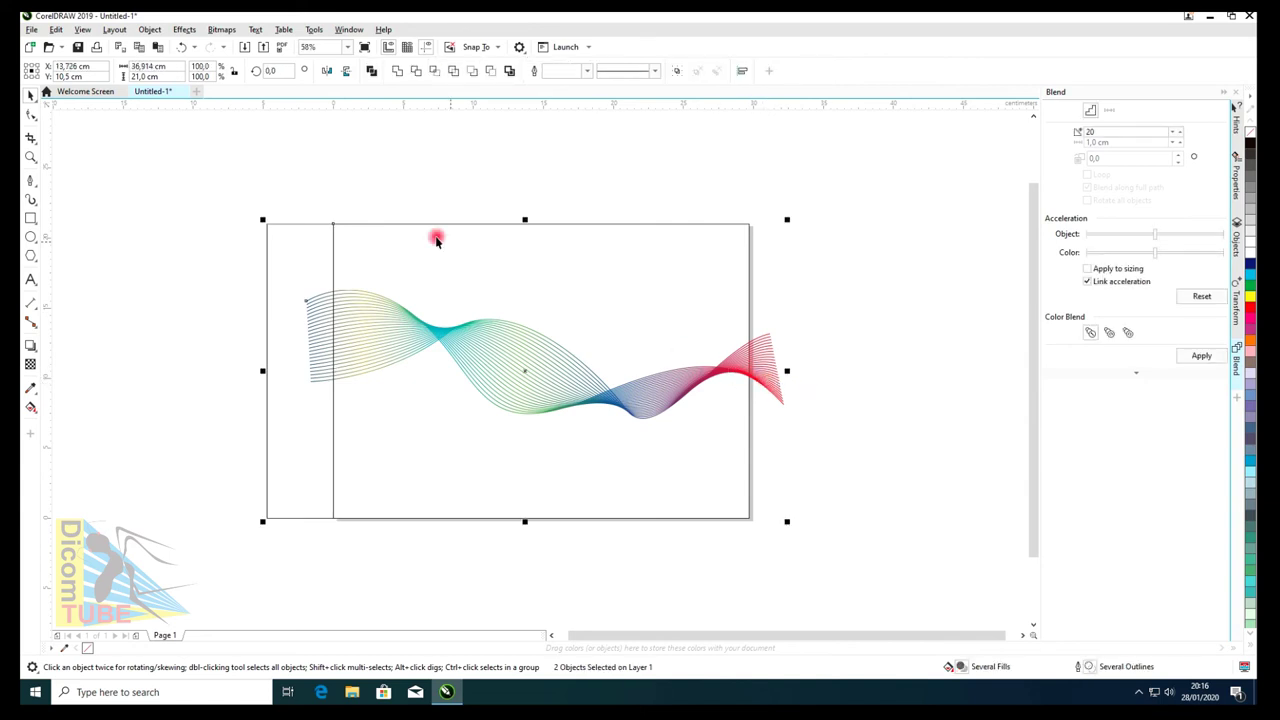
click(453, 74)
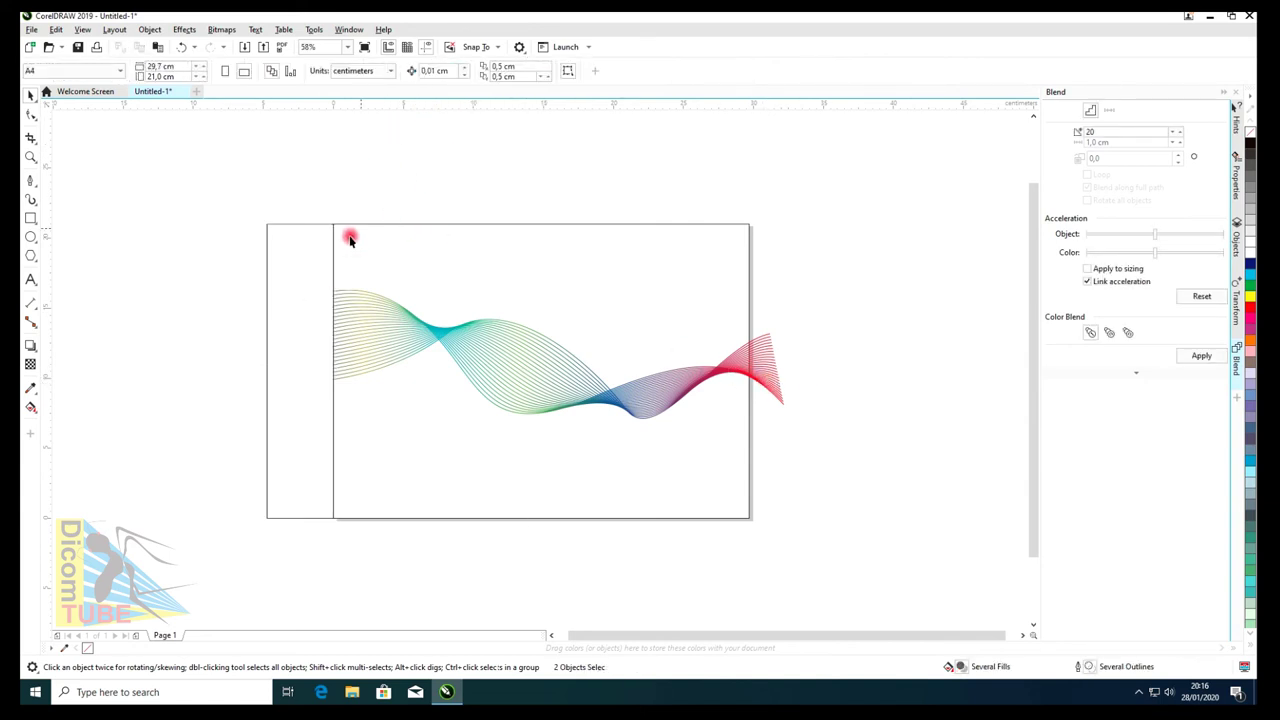
click(309, 251)
key(Delete)
Make a full-height copy of the page rectangle about 4.7 cm wide beyond the page's right edge, over the wave's overhang.
click(325, 331)
click(331, 376)
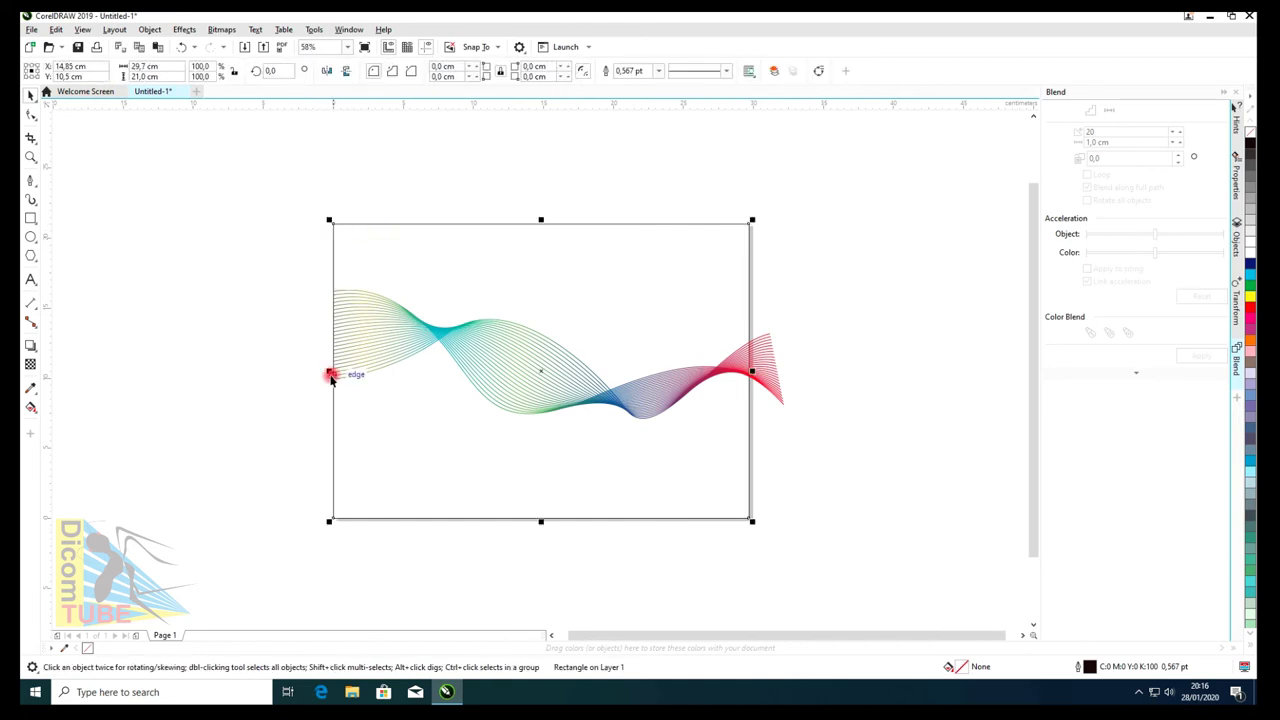
drag(328, 373, 818, 400)
Cut off the wave's right overhang by simplifying it with the narrow rectangle, and delete that rectangle.
shift+click(443, 333)
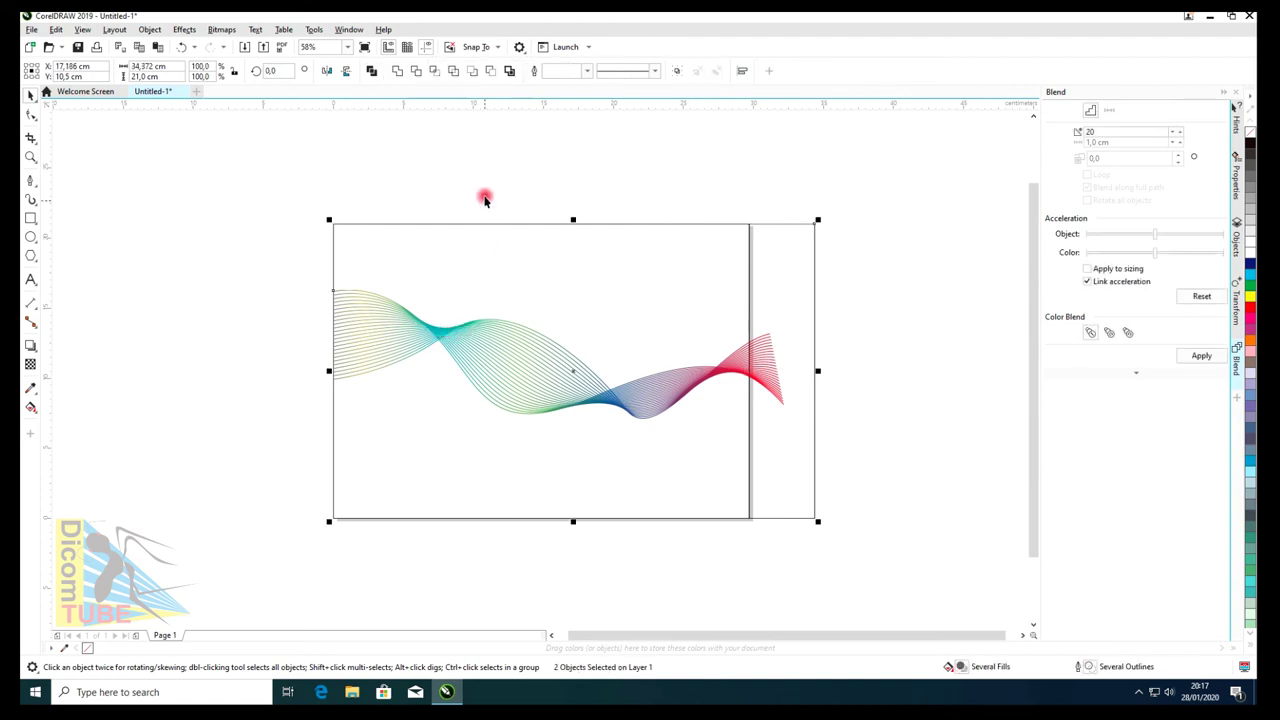
click(288, 204)
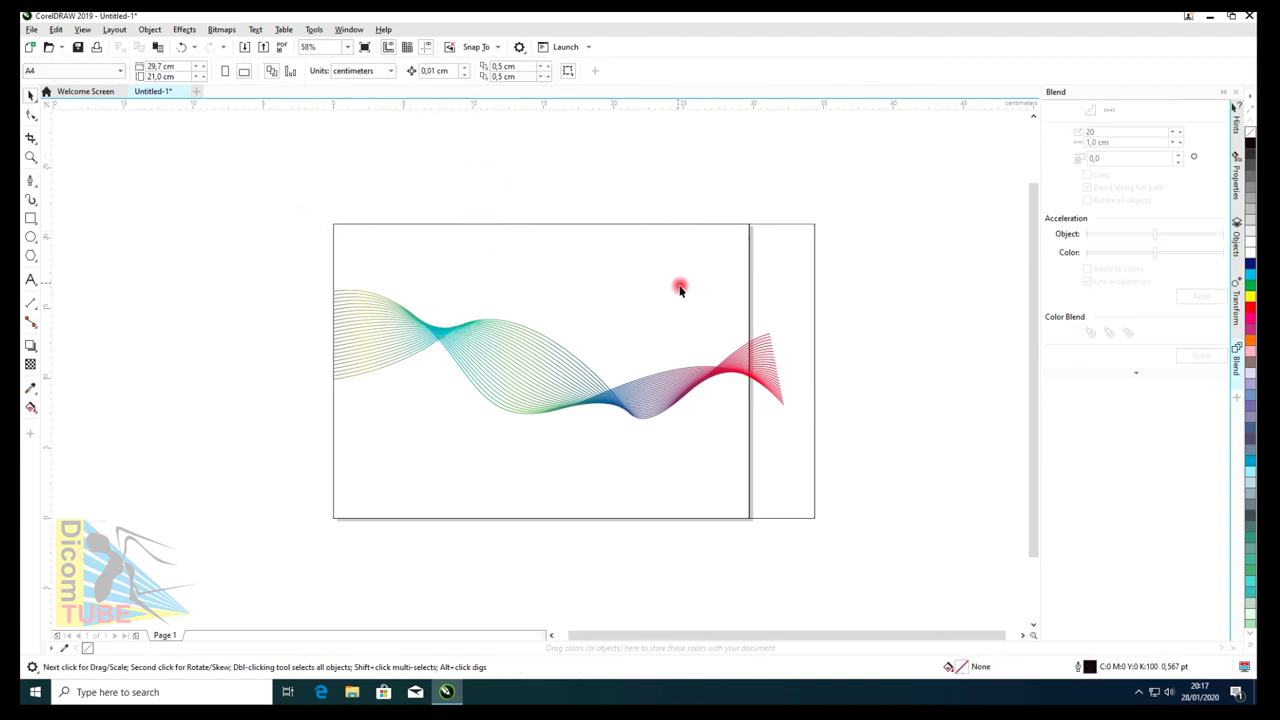
drag(210, 248, 838, 428)
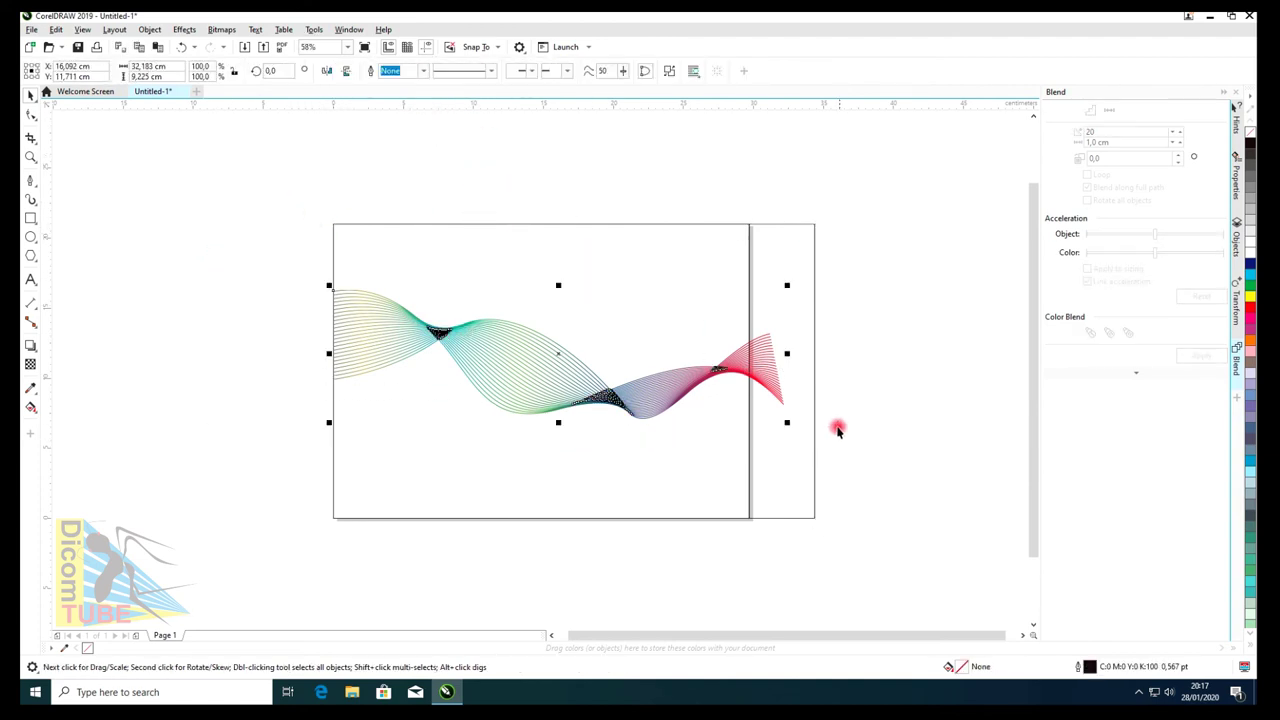
shift+click(802, 238)
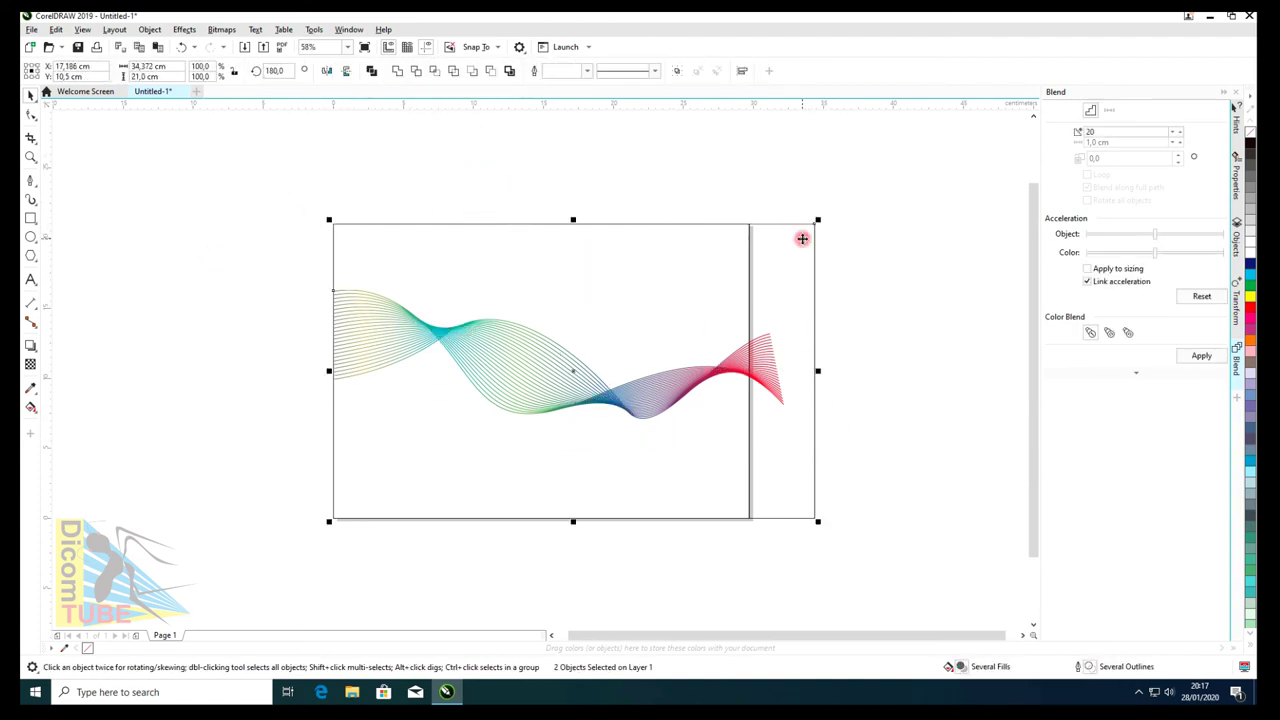
click(455, 70)
click(820, 194)
drag(800, 281, 860, 277)
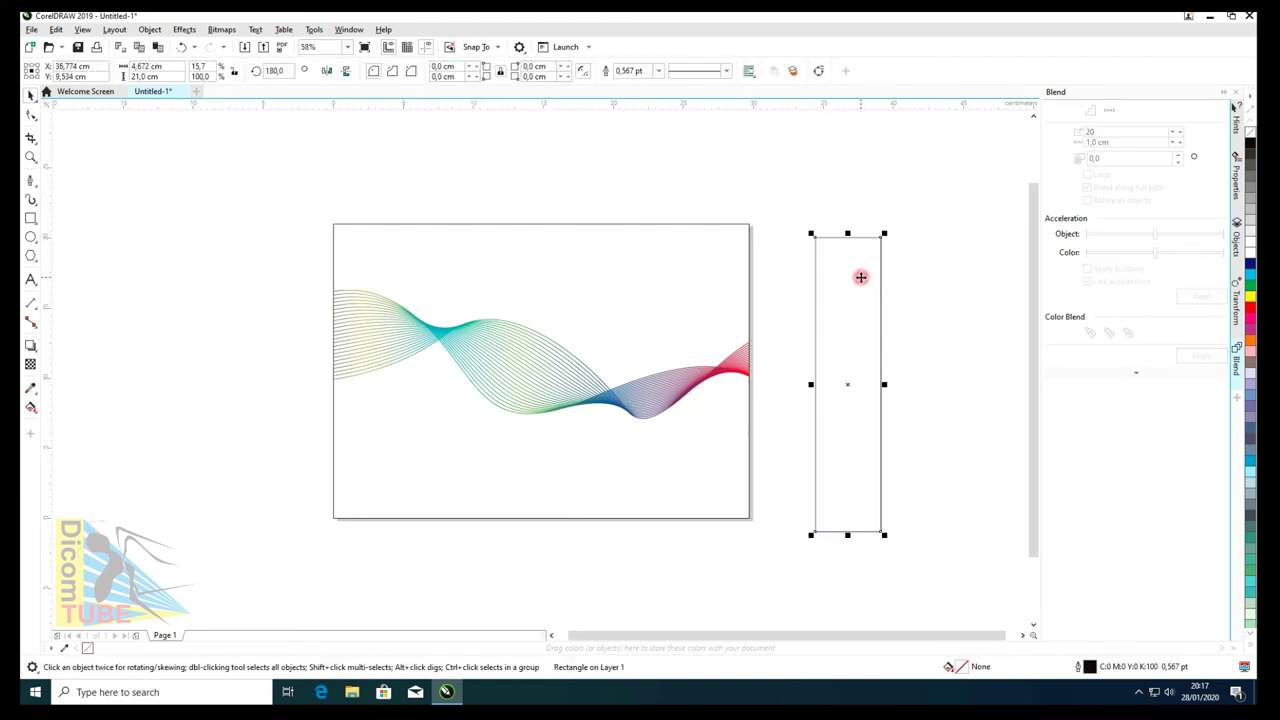
key(Delete)
click(675, 240)
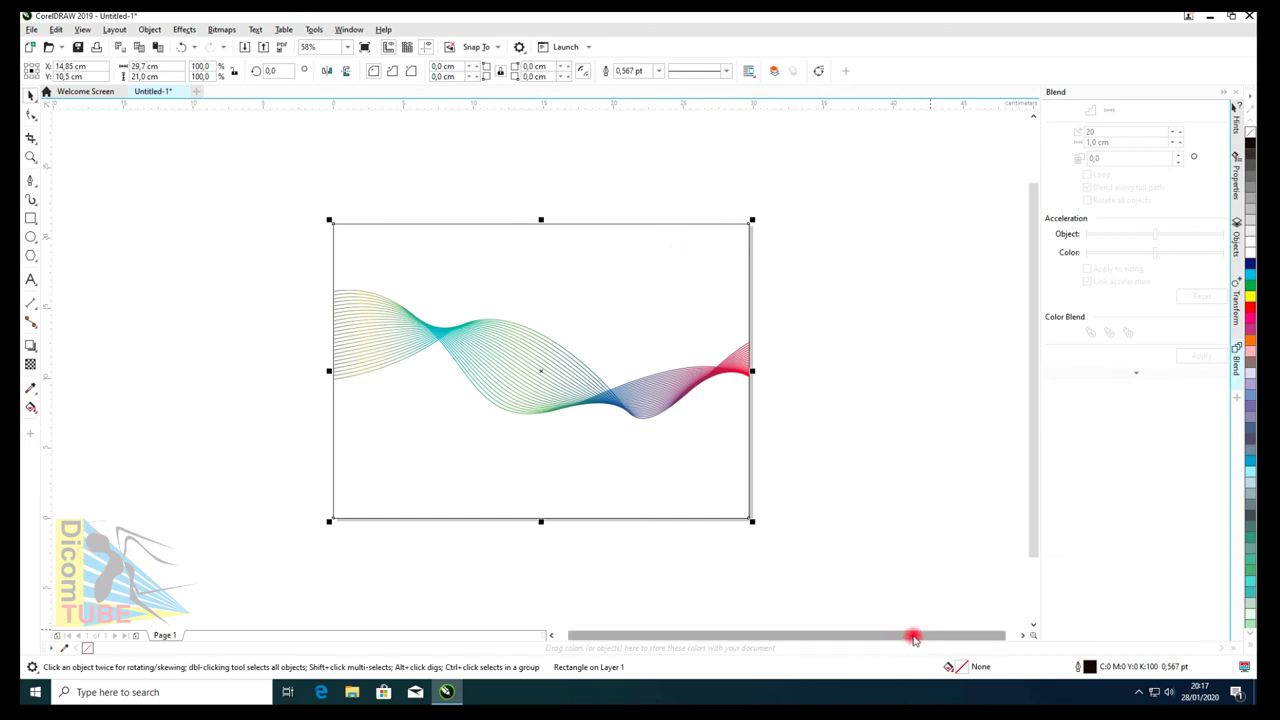
double_click(979, 676)
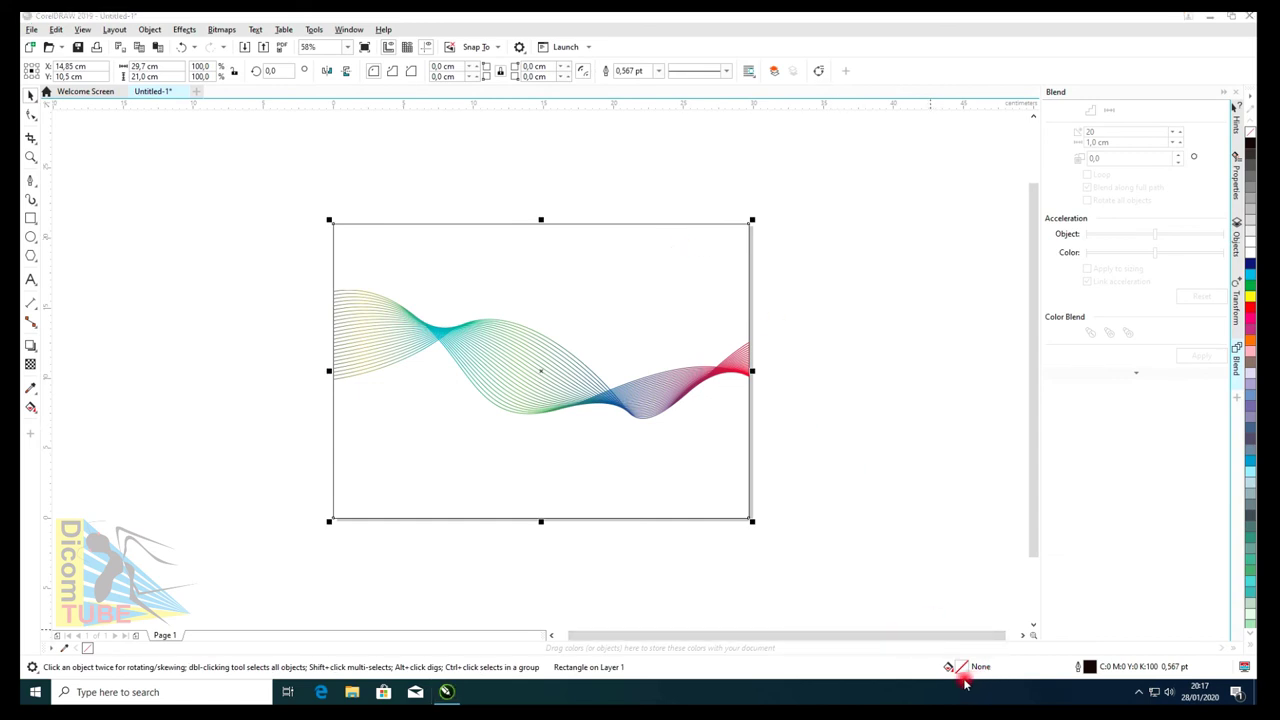
click(808, 350)
drag(287, 262, 752, 455)
click(826, 349)
click(720, 251)
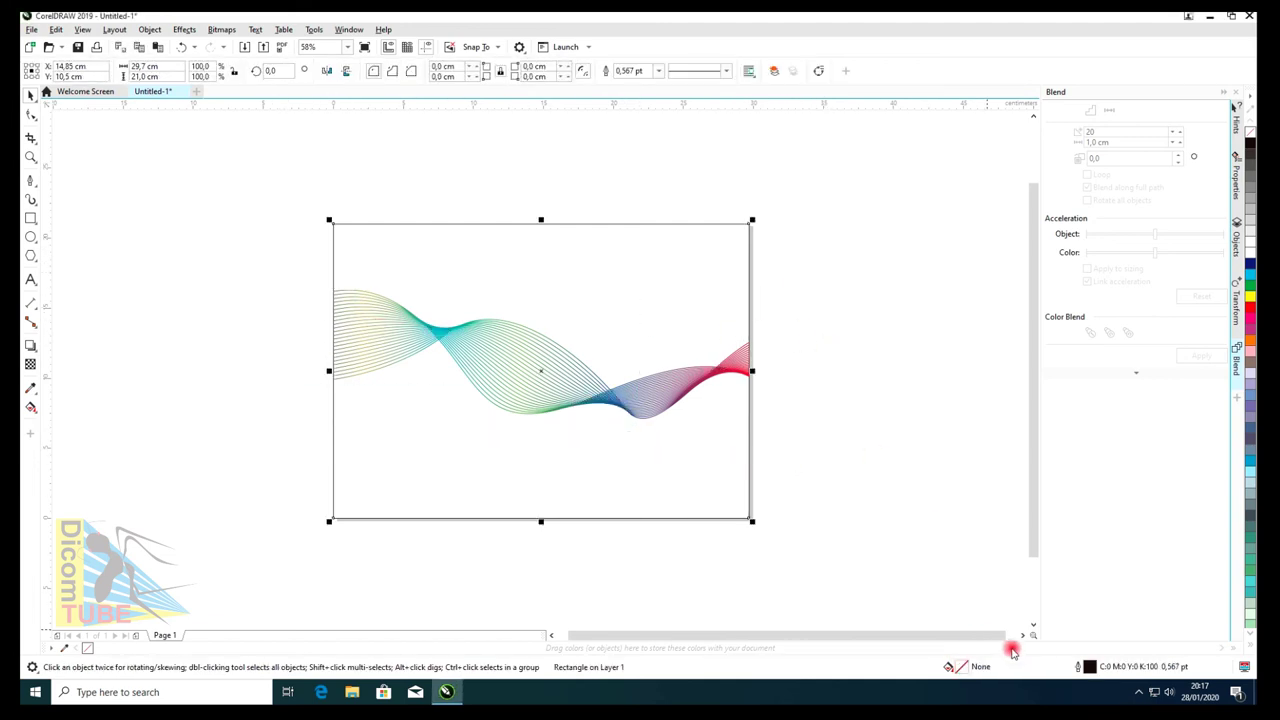
double_click(950, 666)
drag(604, 162, 711, 165)
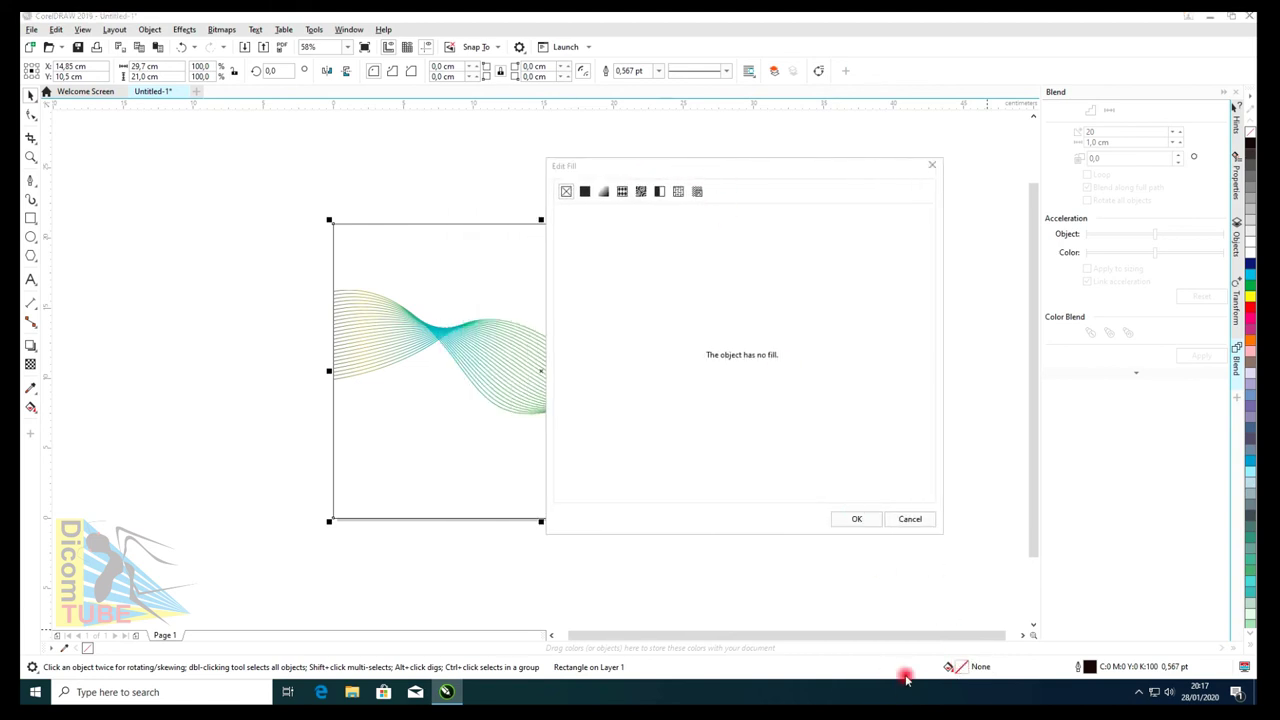
key(Escape)
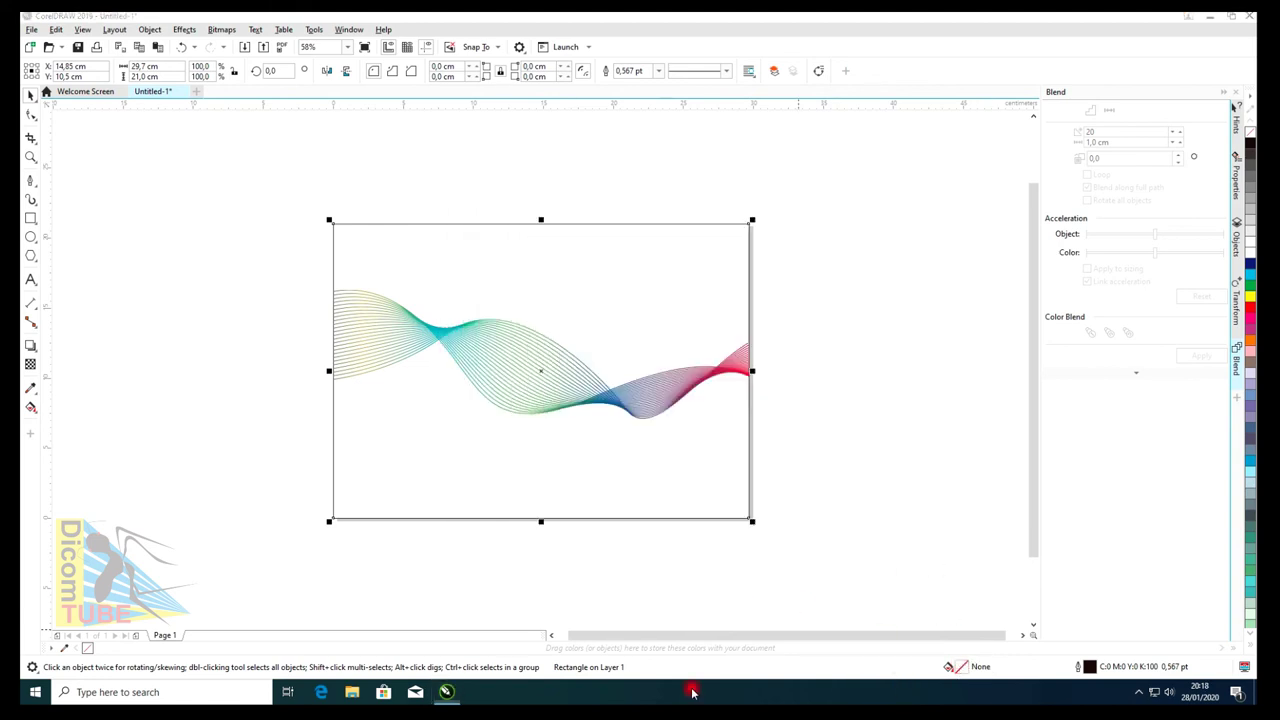
click(812, 540)
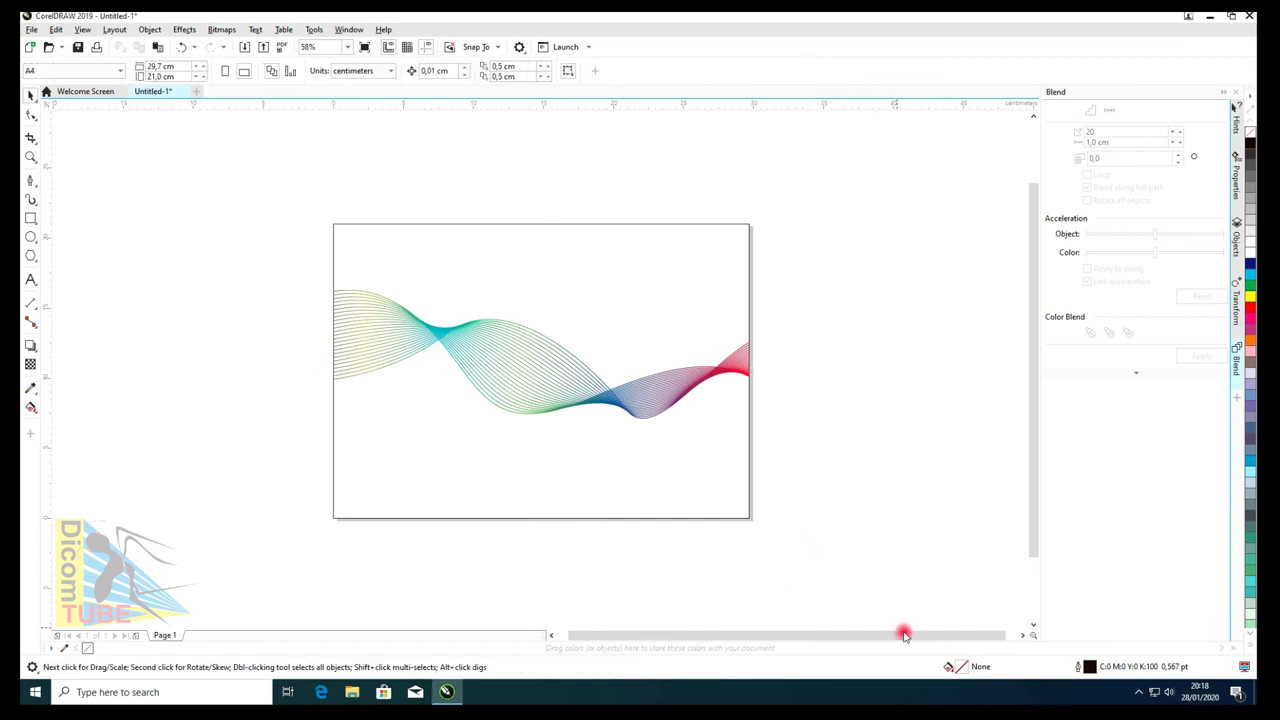
click(737, 242)
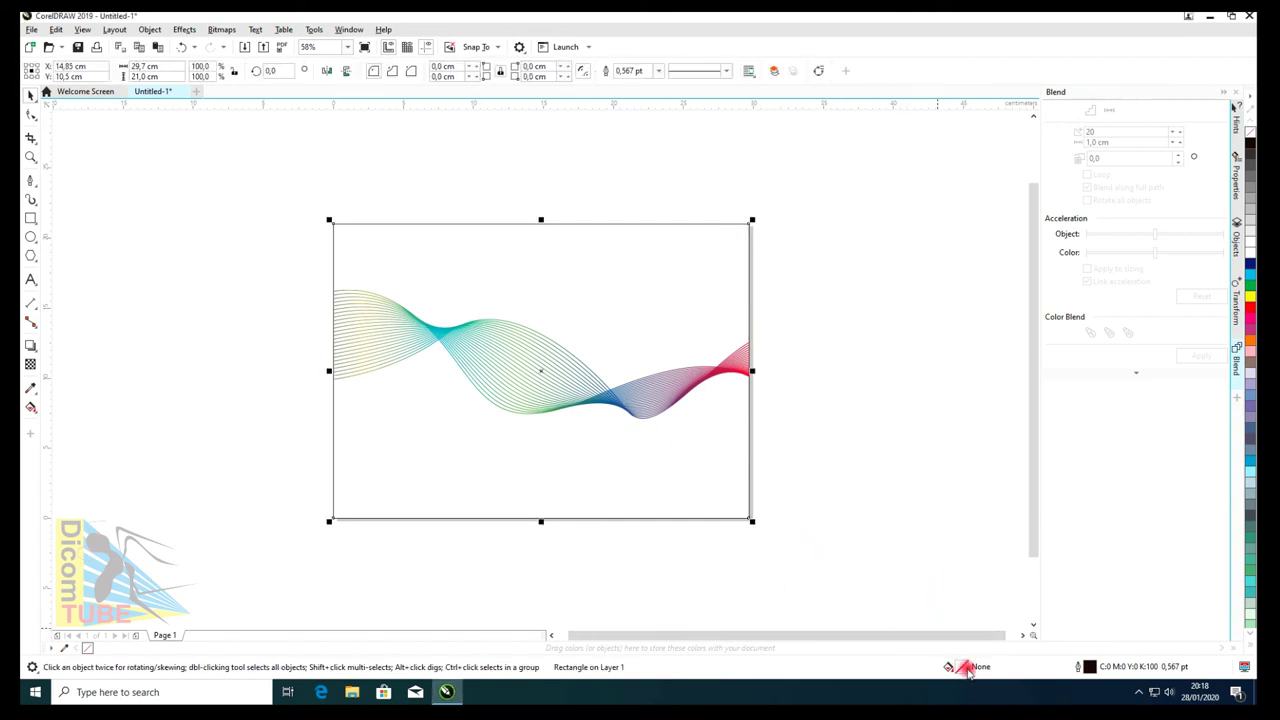
click(854, 404)
Apply a linear fountain fill to the page rectangle and move the Edit Fill dialog clear of the artwork.
click(752, 286)
double_click(963, 668)
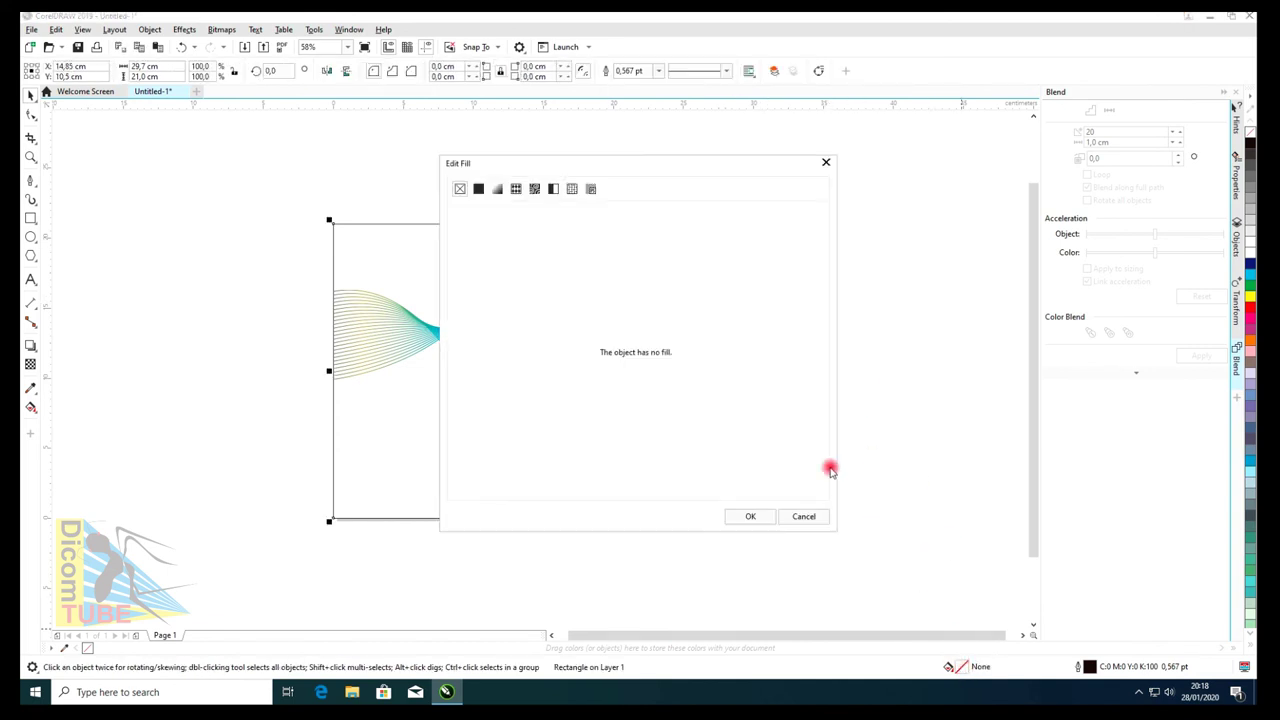
drag(606, 154, 770, 168)
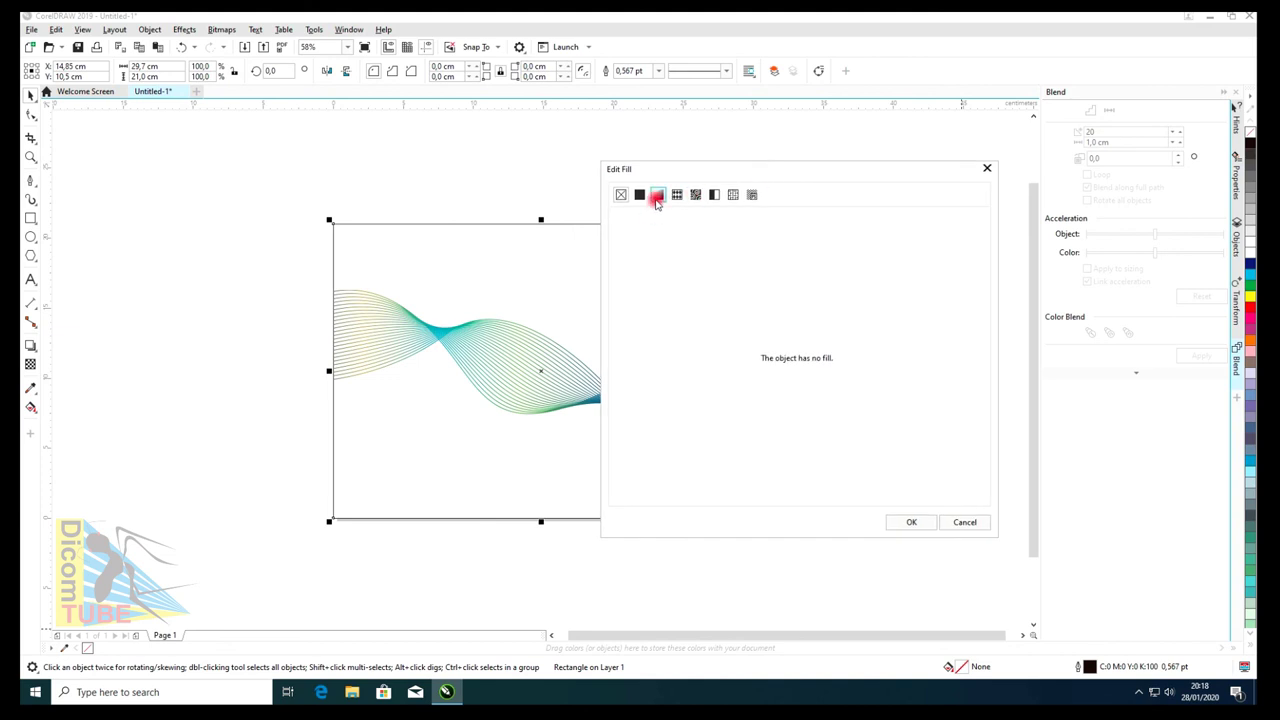
click(656, 198)
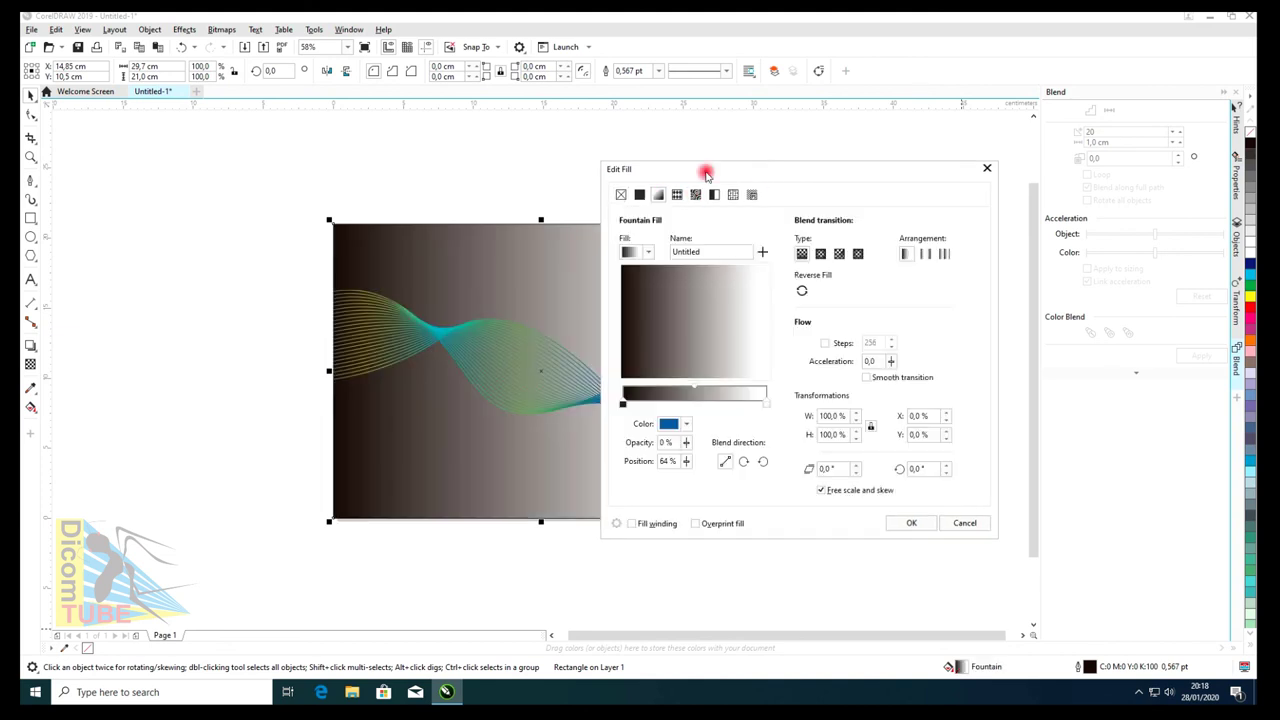
drag(712, 170, 862, 120)
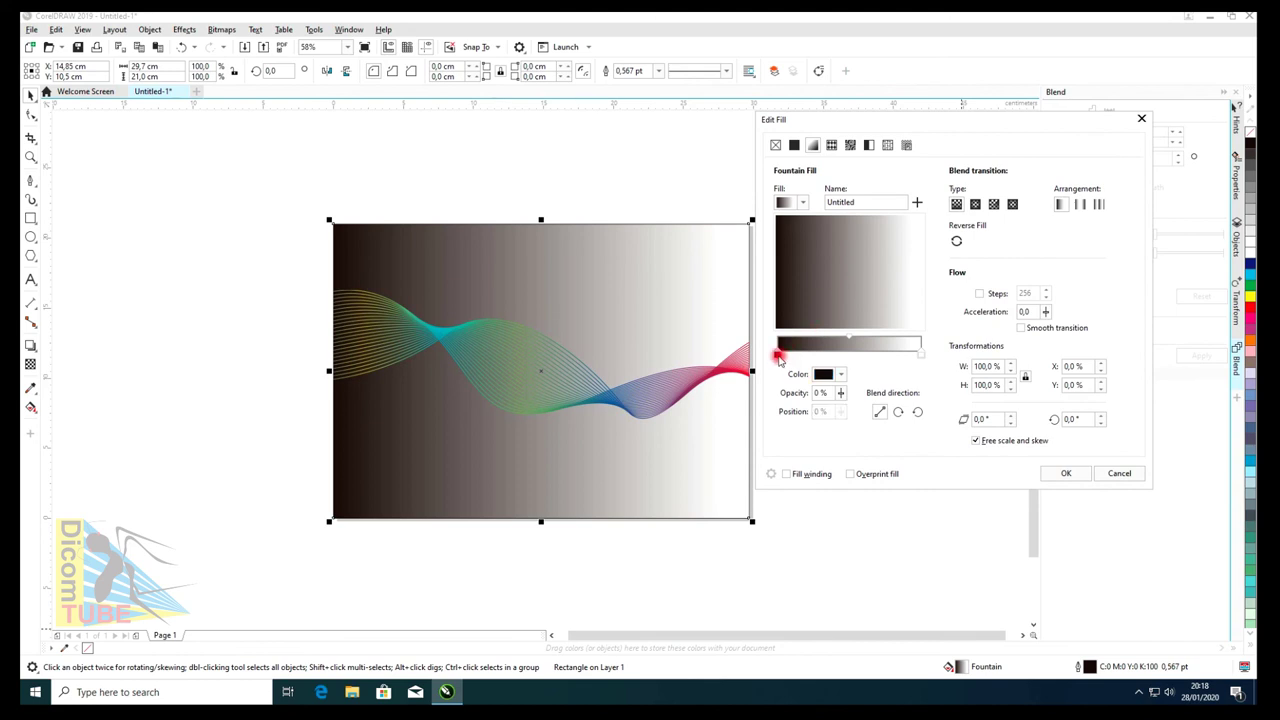
Set the start color of the page rectangle's fountain fill to light orange, C0 M29 Y62 K0.
click(823, 374)
drag(880, 537, 829, 541)
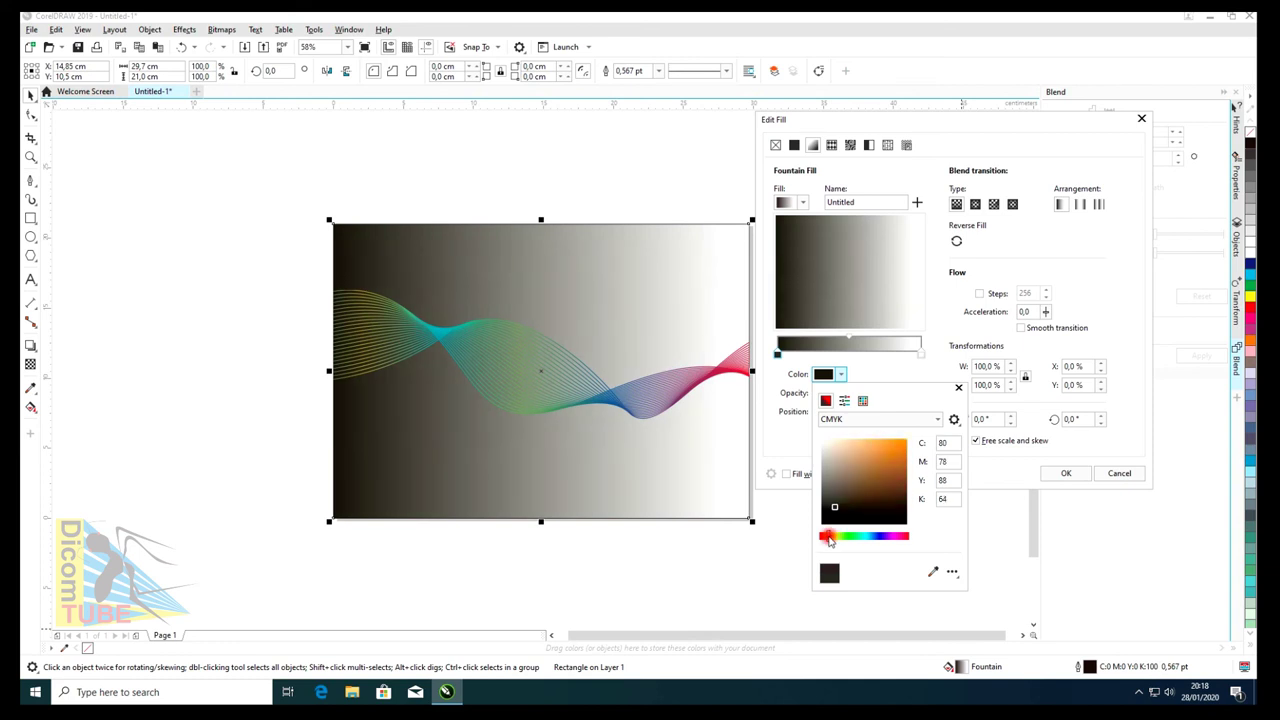
click(872, 444)
drag(876, 443, 871, 443)
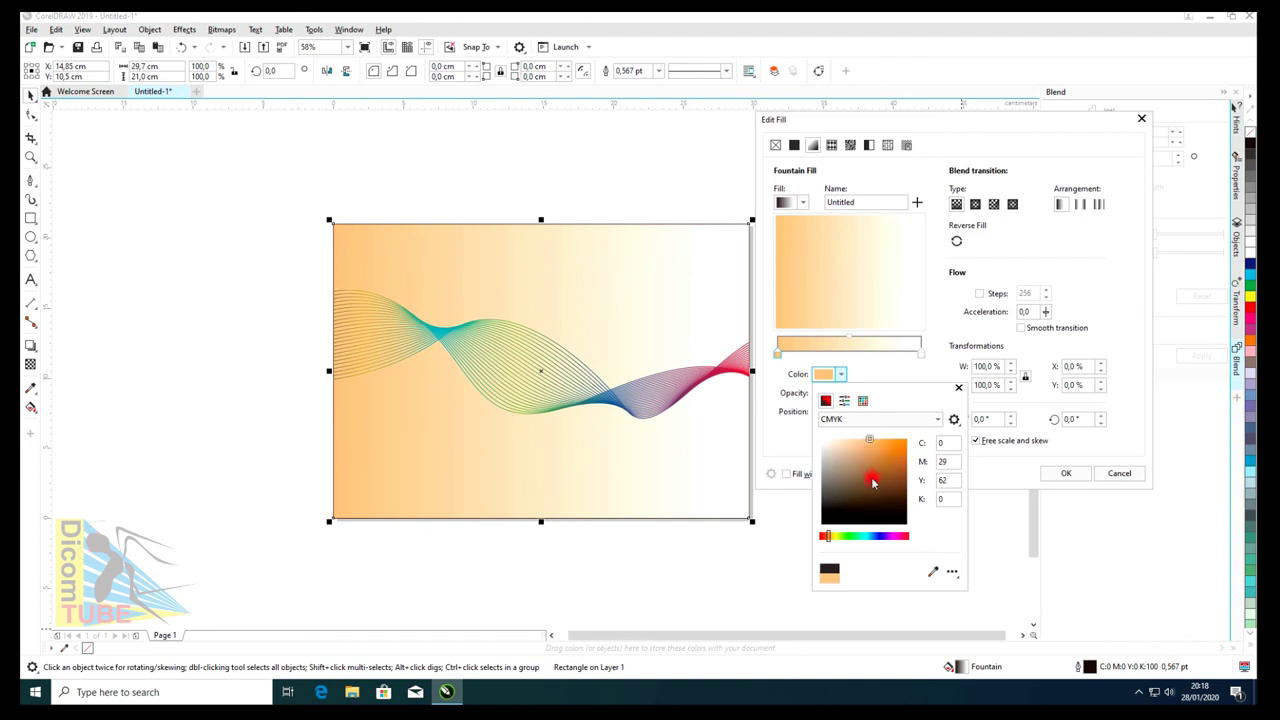
Set the end color of the page rectangle's fountain fill to light blue, C34 M16 Y0 K0.
click(921, 355)
click(824, 373)
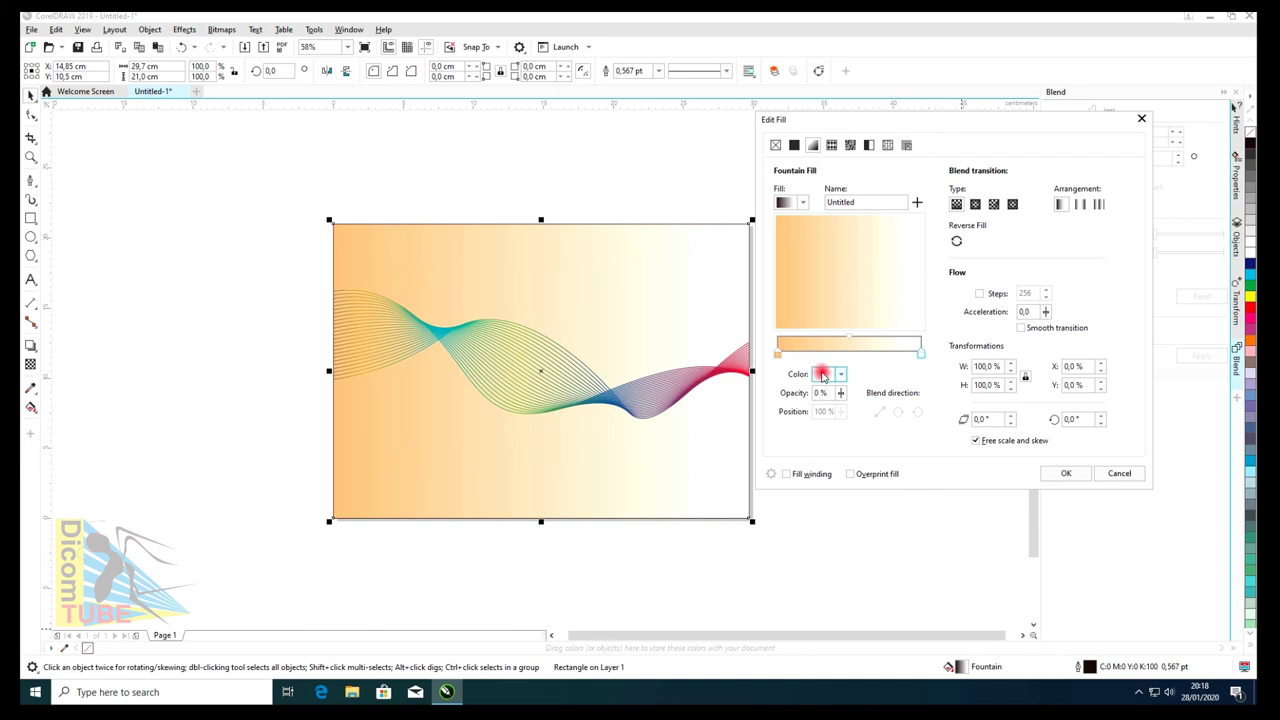
drag(880, 540, 876, 540)
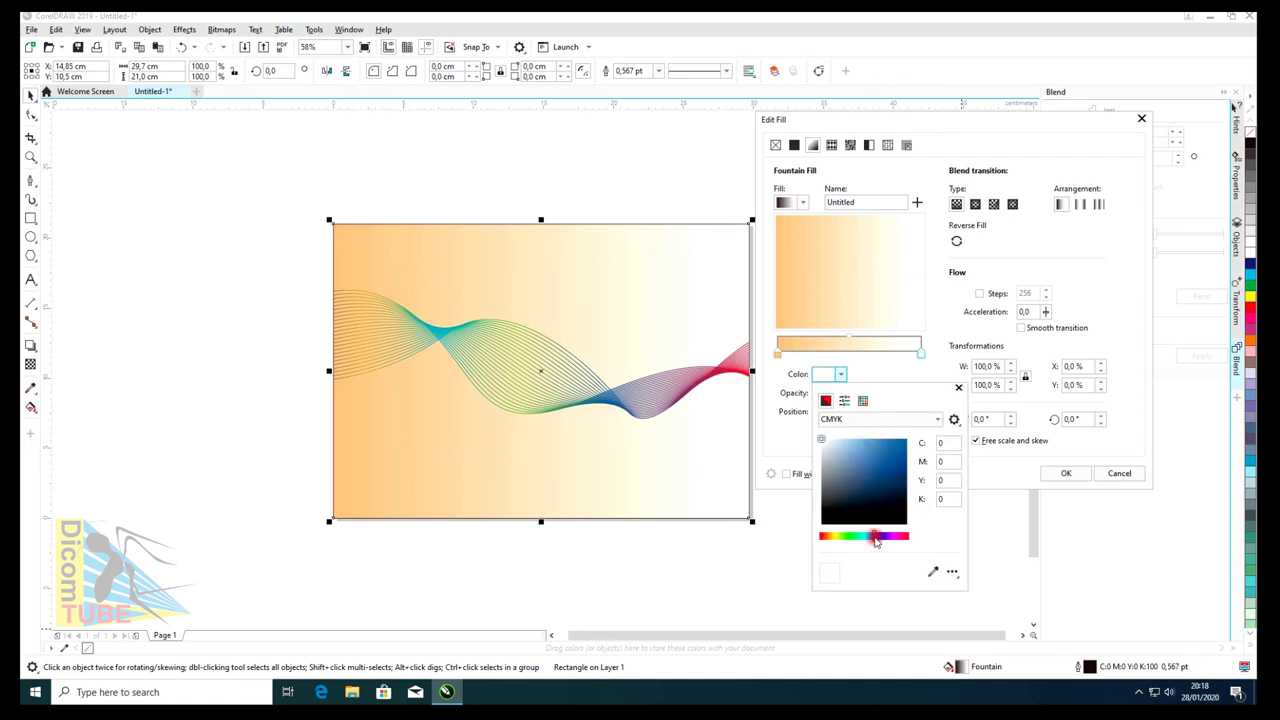
mouse_move(874, 457)
mouse_down()
mouse_move(871, 434)
mouse_move(848, 437)
mouse_up()
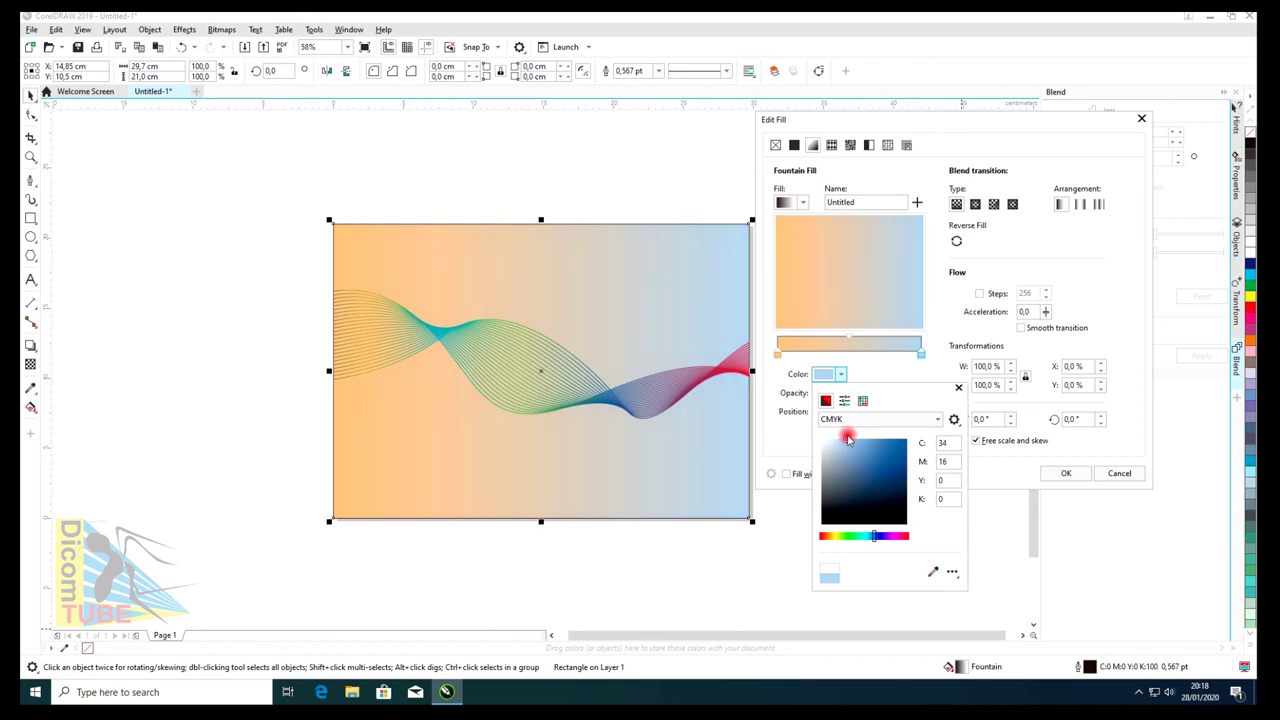
Change the fountain fill's start color to pale cream, C0 M12 Y26 K0, and apply the fill to the page rectangle.
click(778, 355)
click(826, 376)
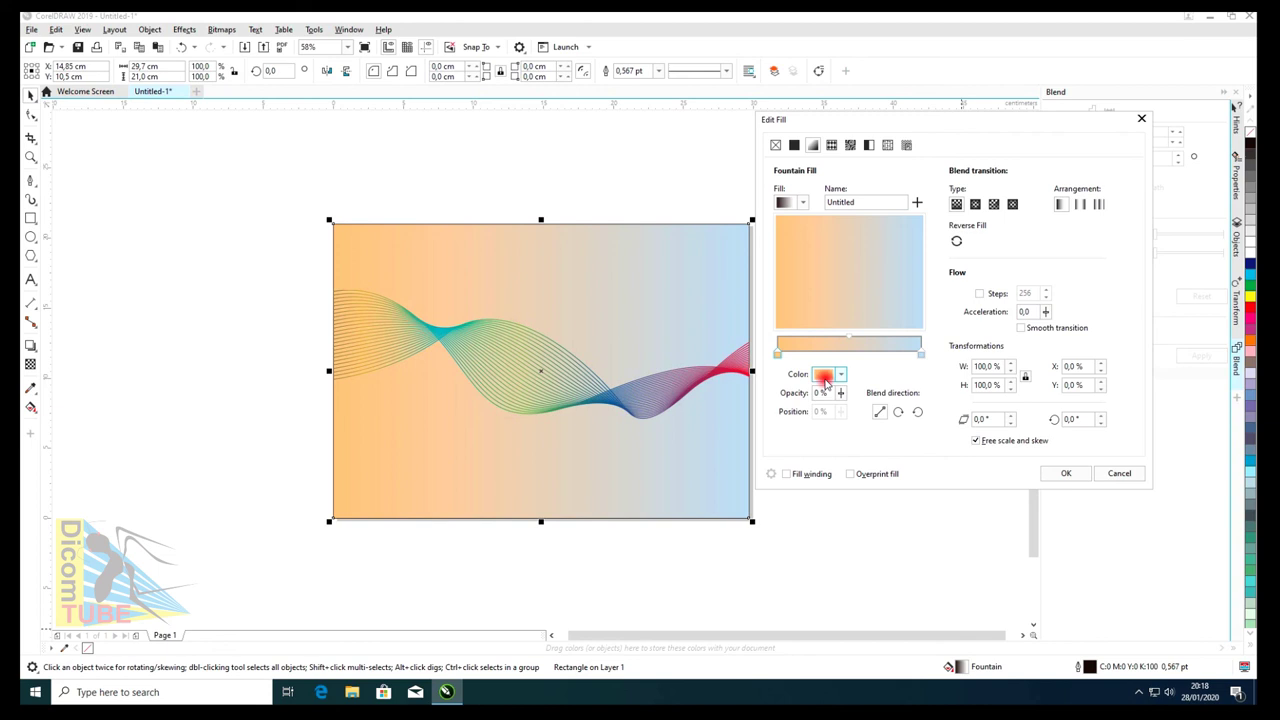
drag(826, 457, 822, 440)
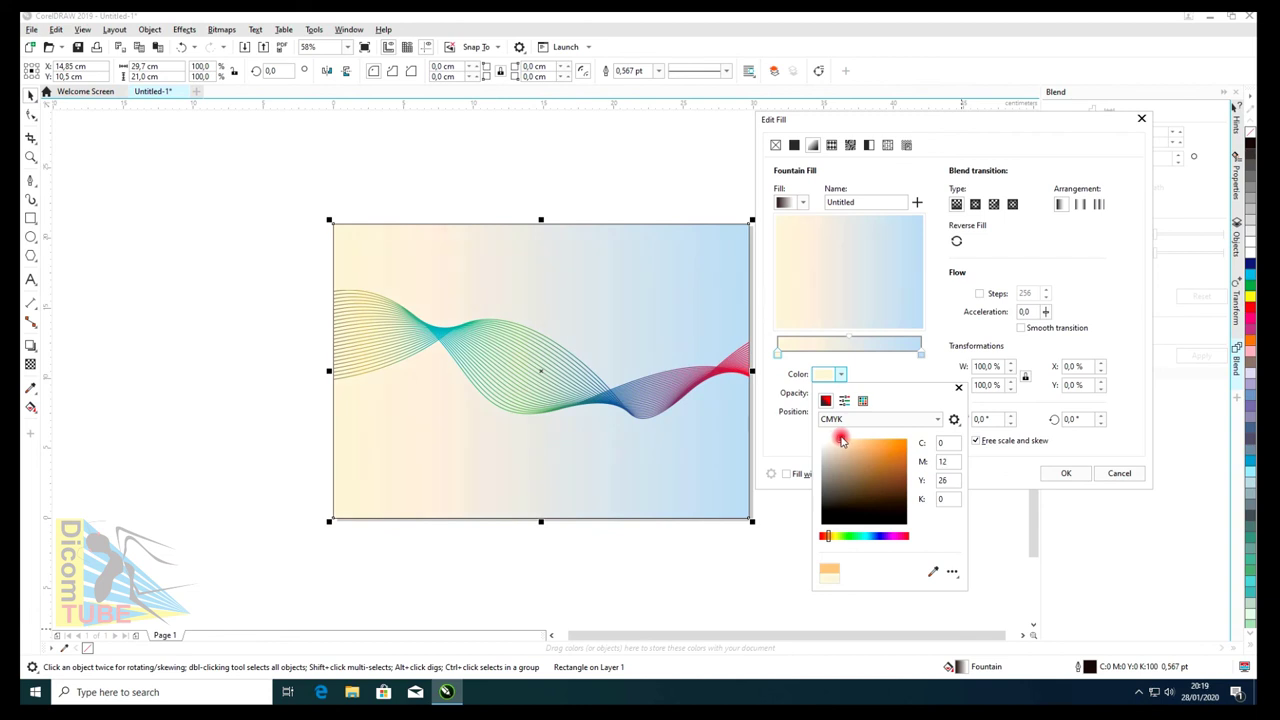
click(958, 291)
click(1066, 473)
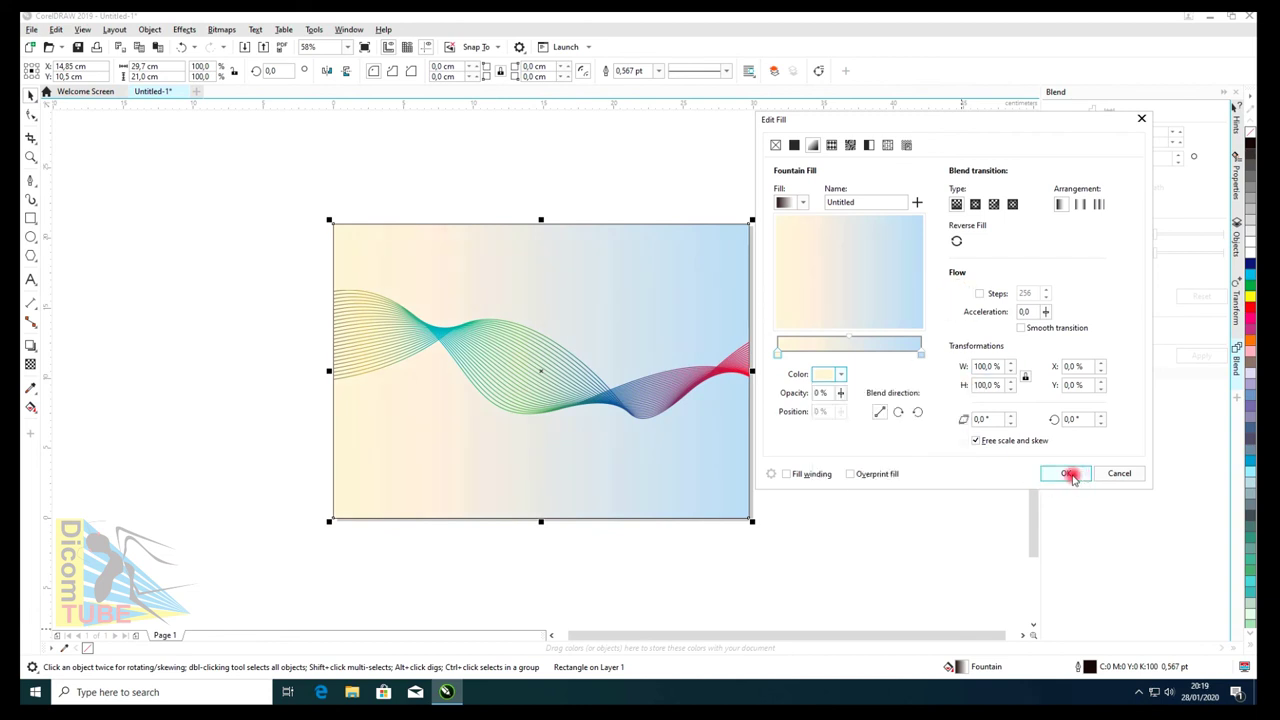
Remove the outline of the fountain-filled page rectangle and deselect it.
click(636, 249)
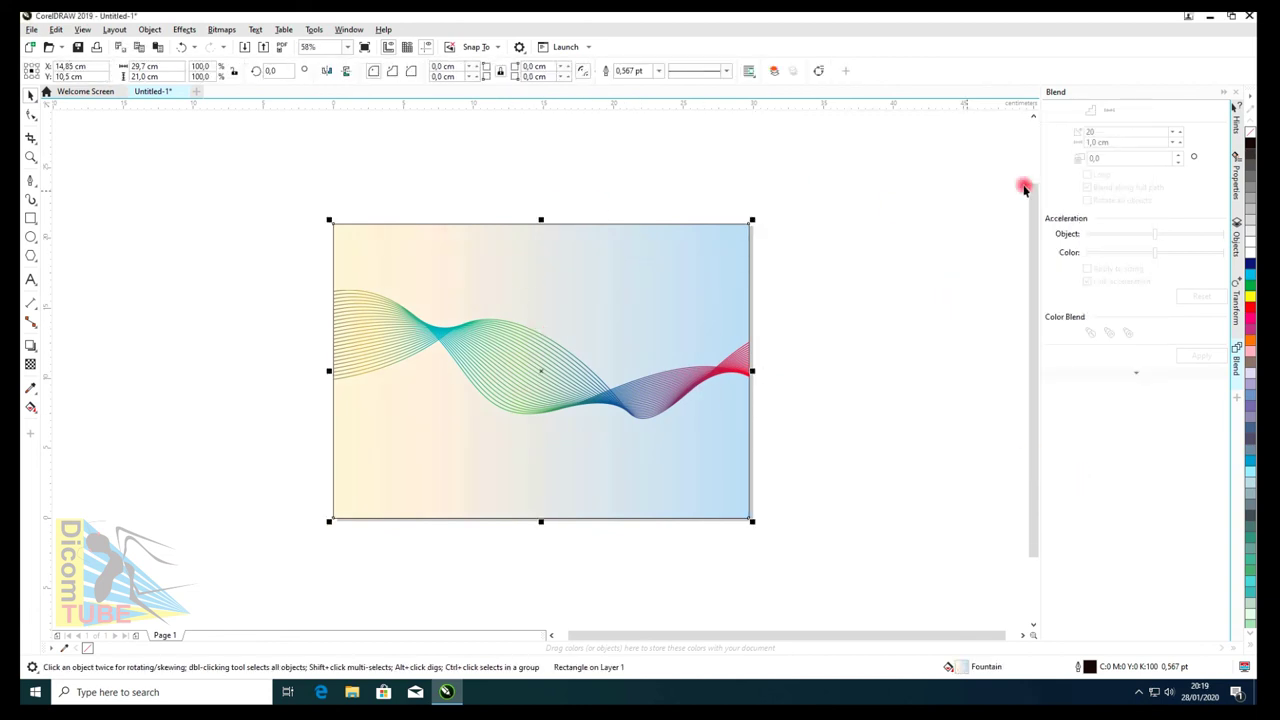
click(704, 184)
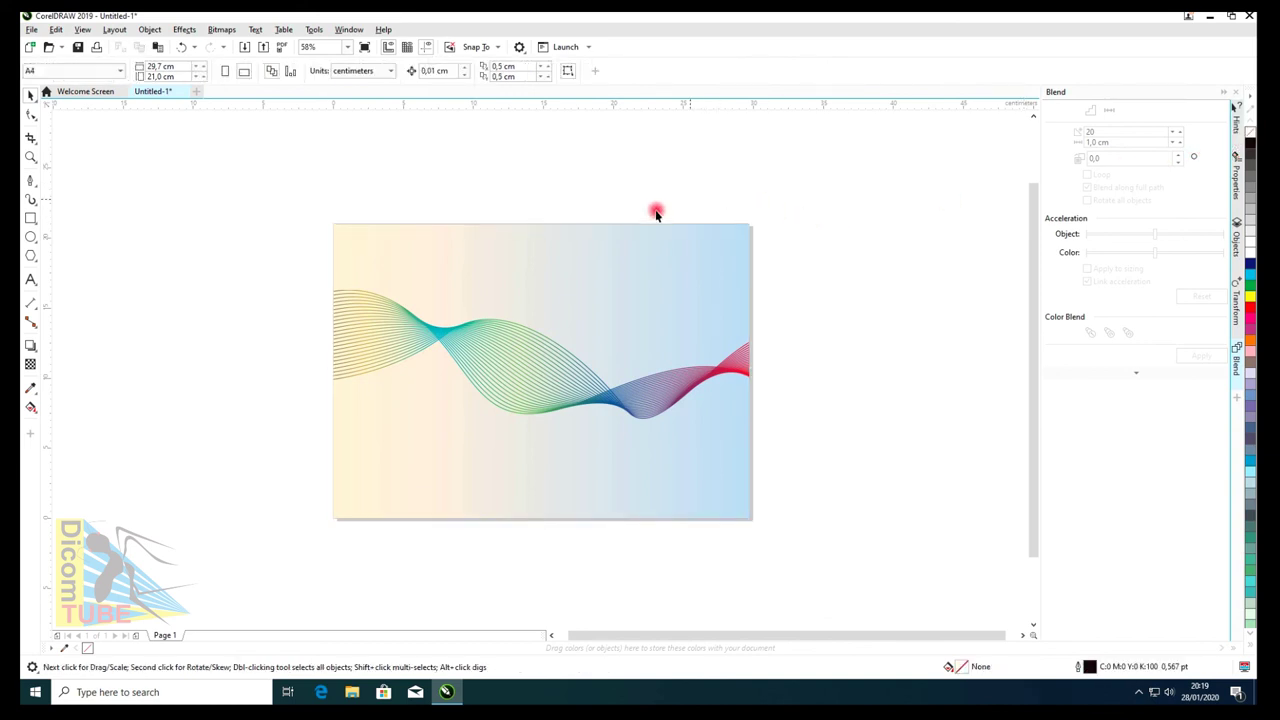
drag(262, 204, 325, 255)
drag(679, 437, 790, 550)
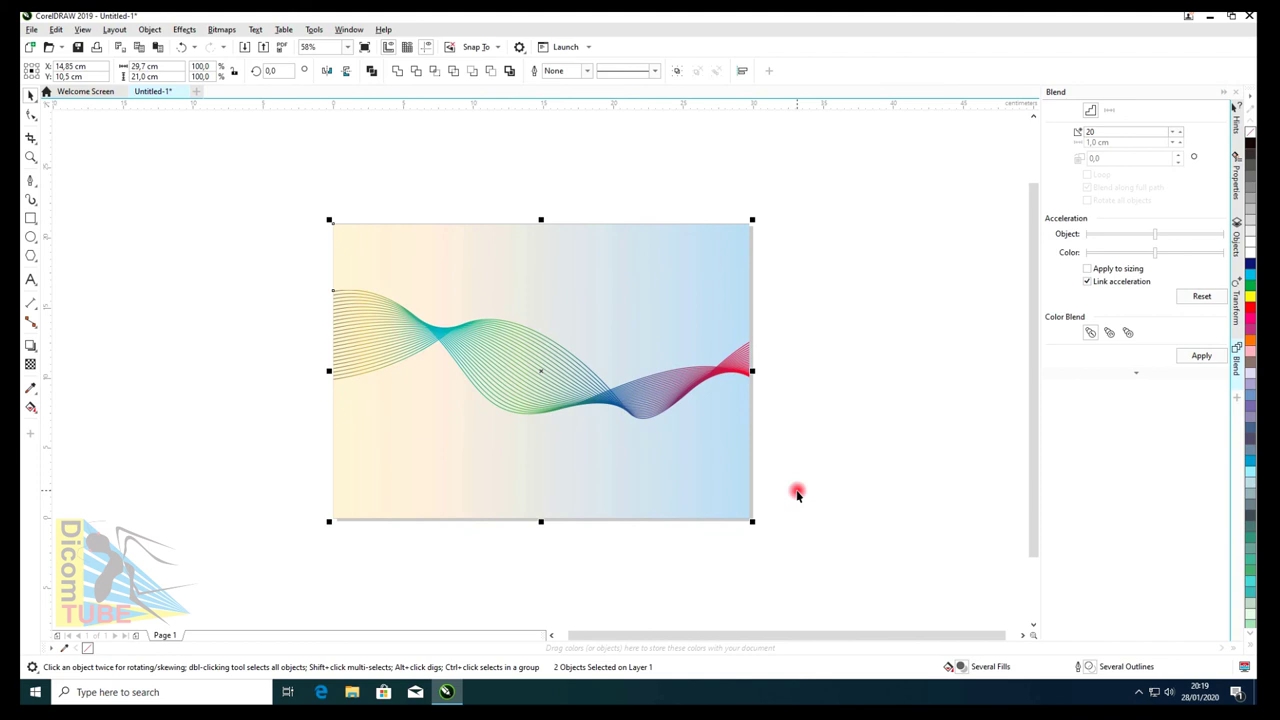
click(797, 493)
click(1035, 678)
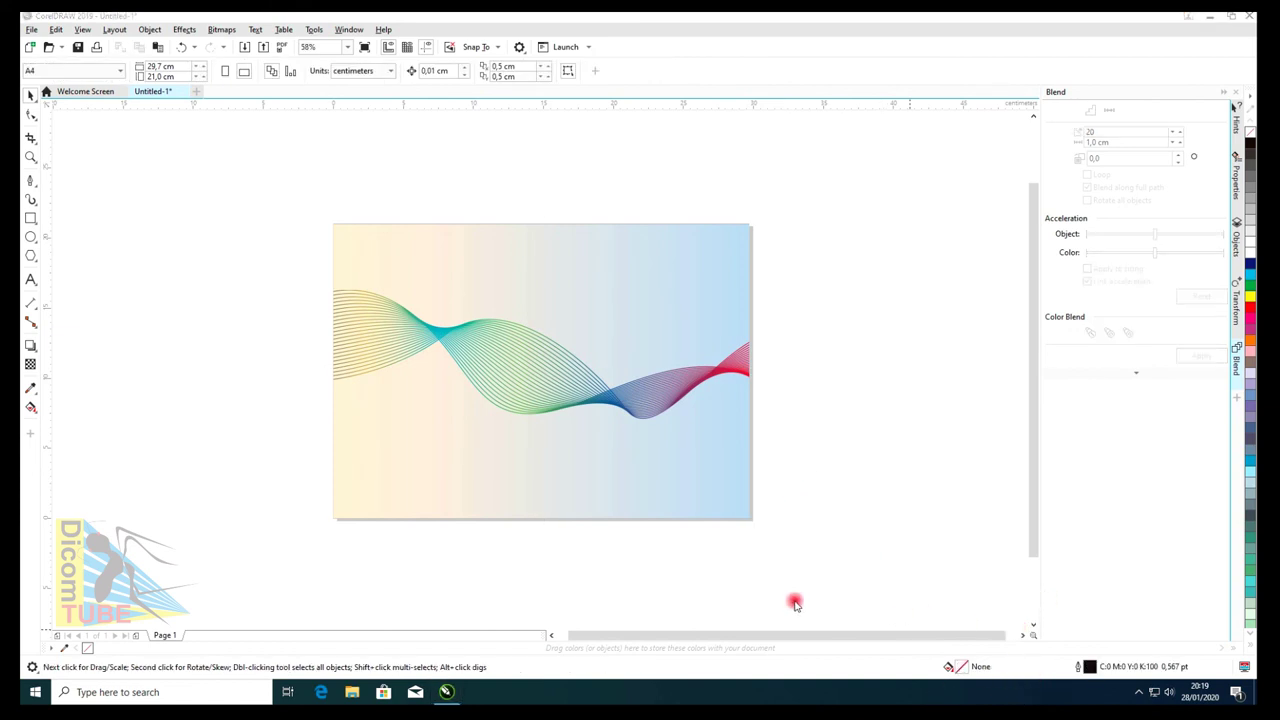